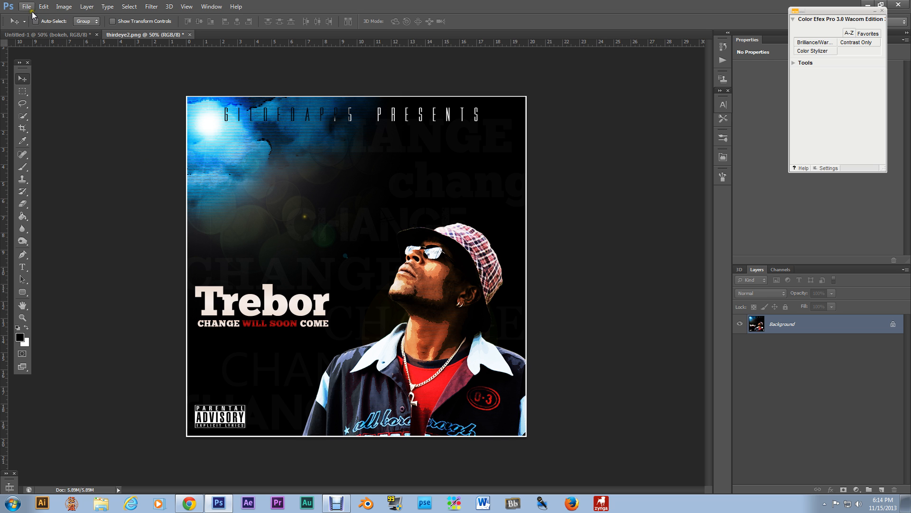
- Create a transparent 1435 × 1435 px RGB document at 300 pixels/inch and fill its layer with black
left_click(27, 6)
left_click(33, 16)
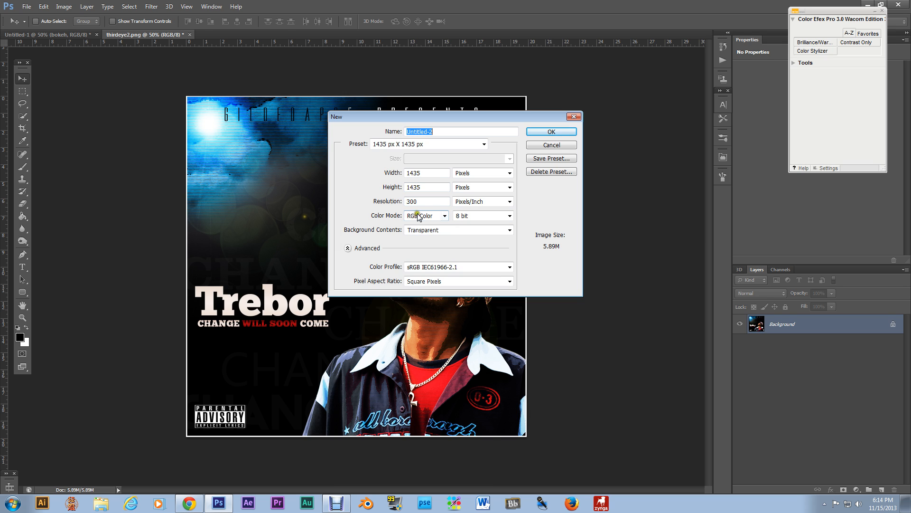
left_click(443, 216)
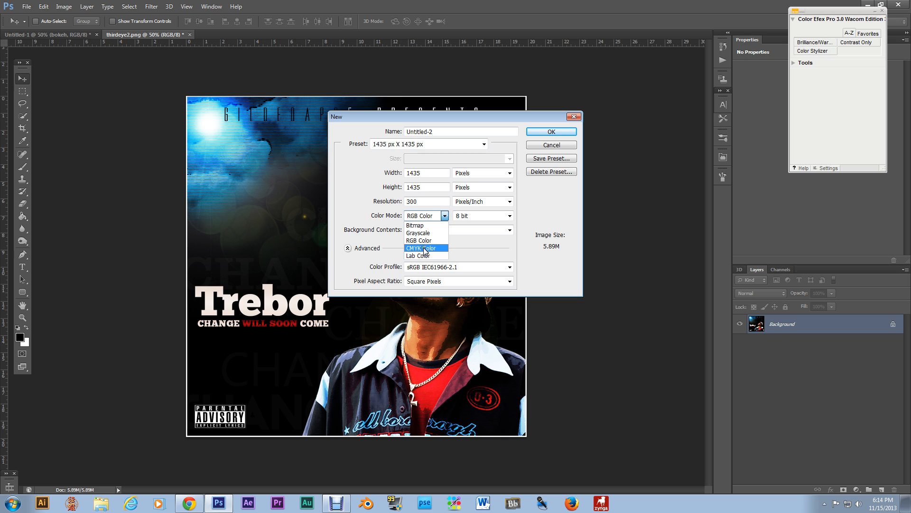
left_click(452, 247)
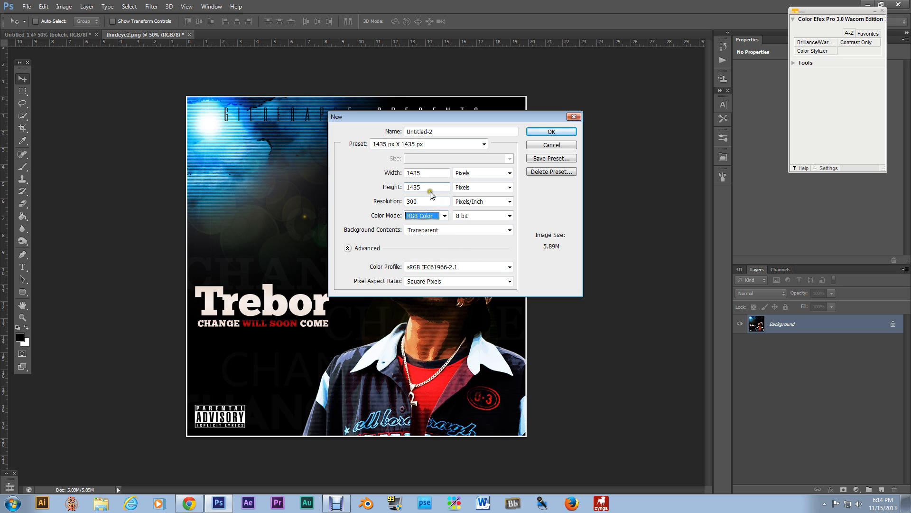
left_click(534, 133)
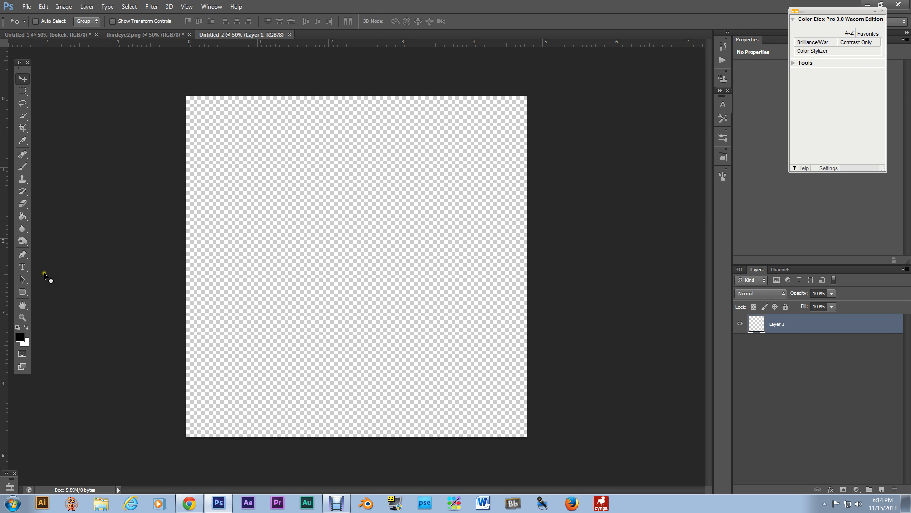
left_click(22, 216)
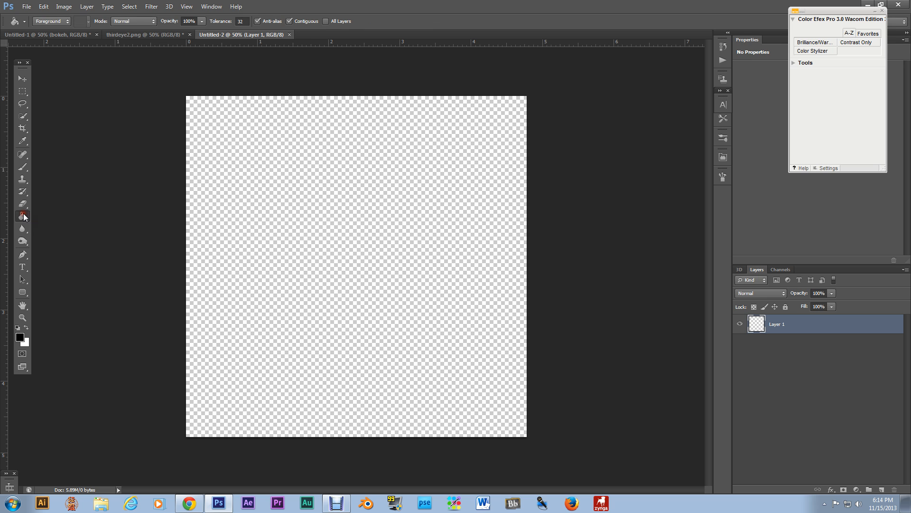
left_click(349, 206)
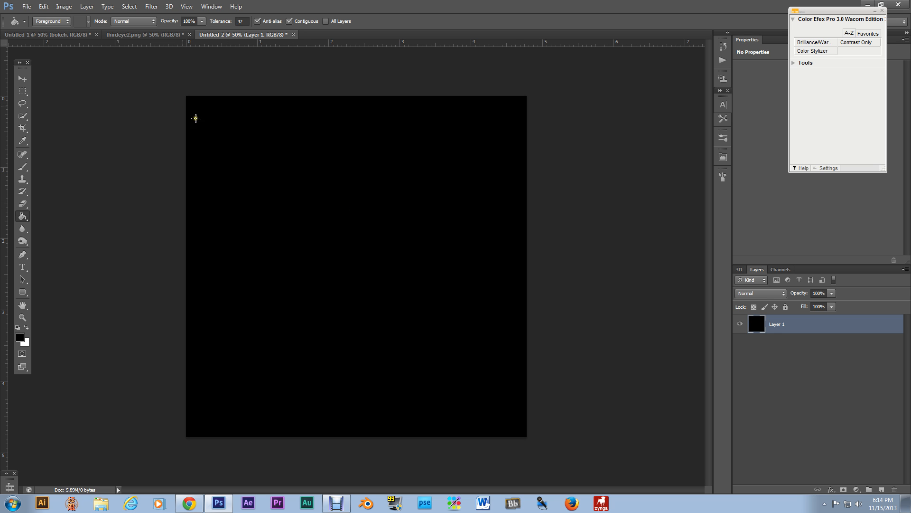
- Render a 105mm Prime lens flare at 100% brightness in the upper-left corner of the black layer
left_click(151, 7)
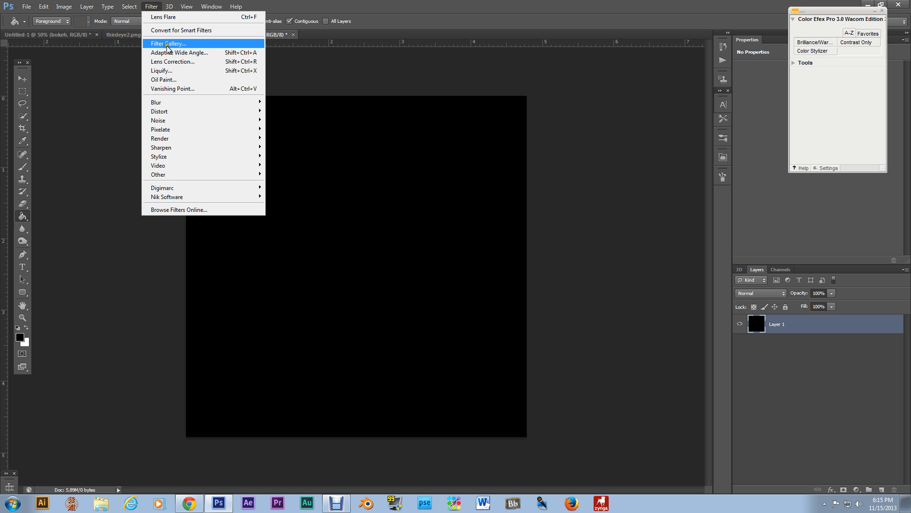
mouse_move(163, 138)
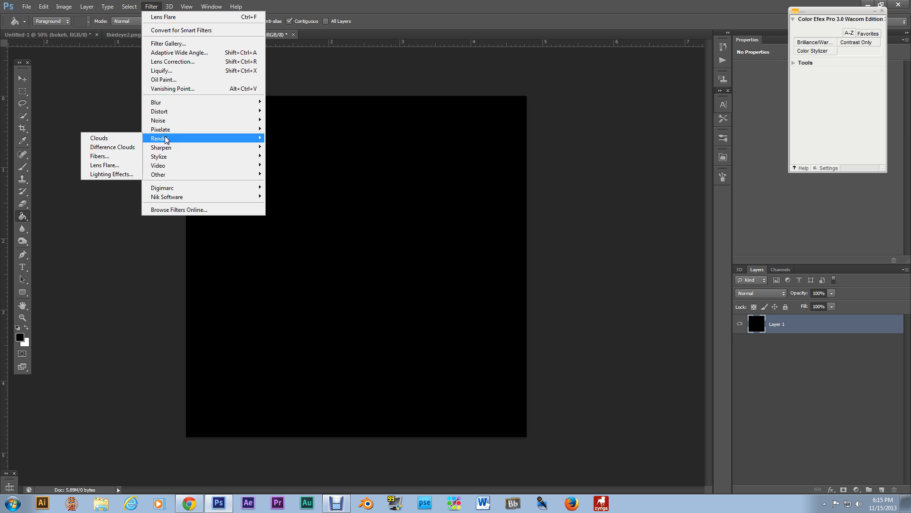
left_click(122, 167)
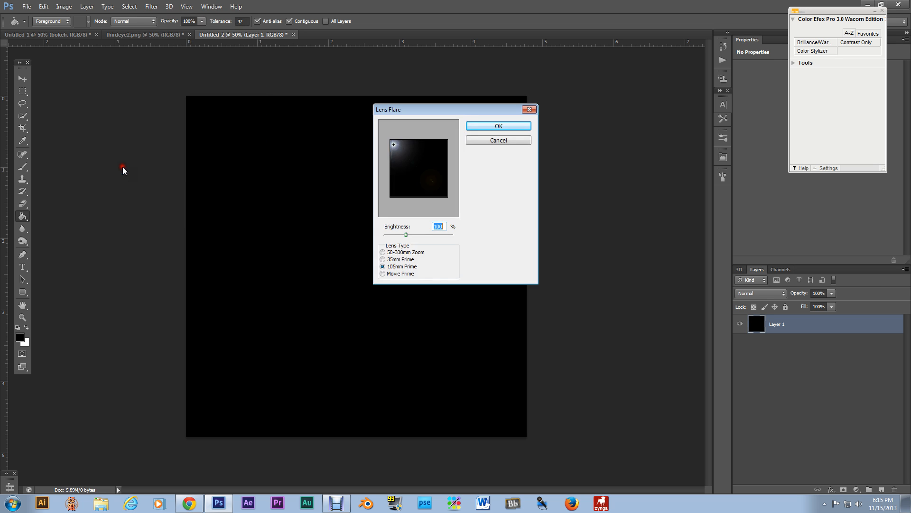
left_click_drag(394, 145, 403, 160)
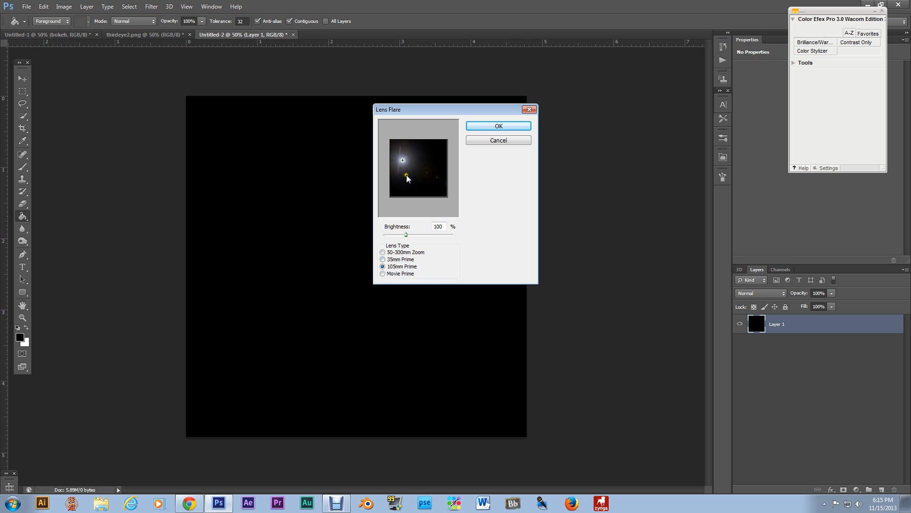
left_click_drag(405, 165, 392, 142)
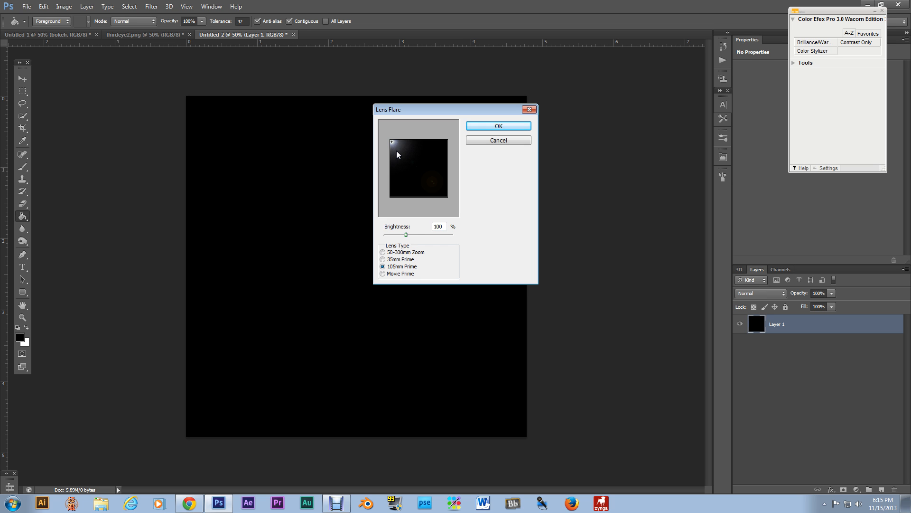
left_click(512, 125)
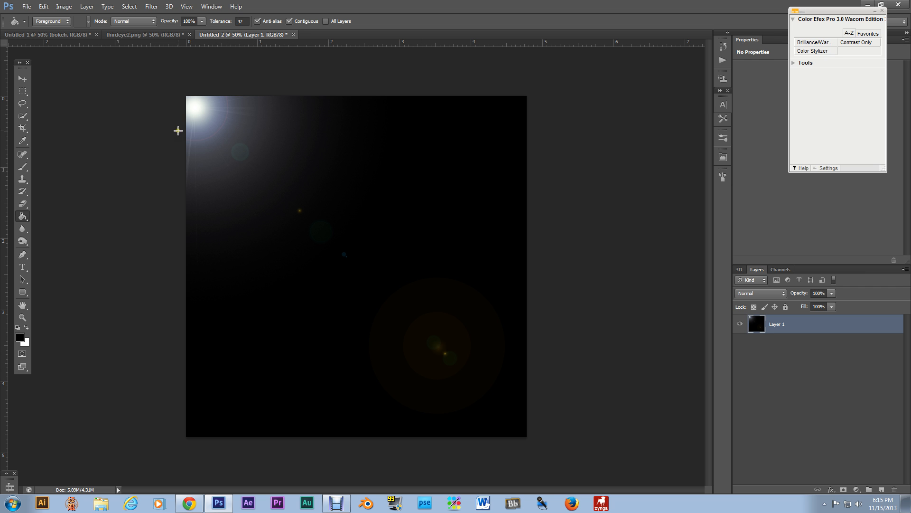
- Copy the cumulus clouds layer from Untitled-1 into Untitled-2, placing it over the upper part of the canvas
left_click(63, 33)
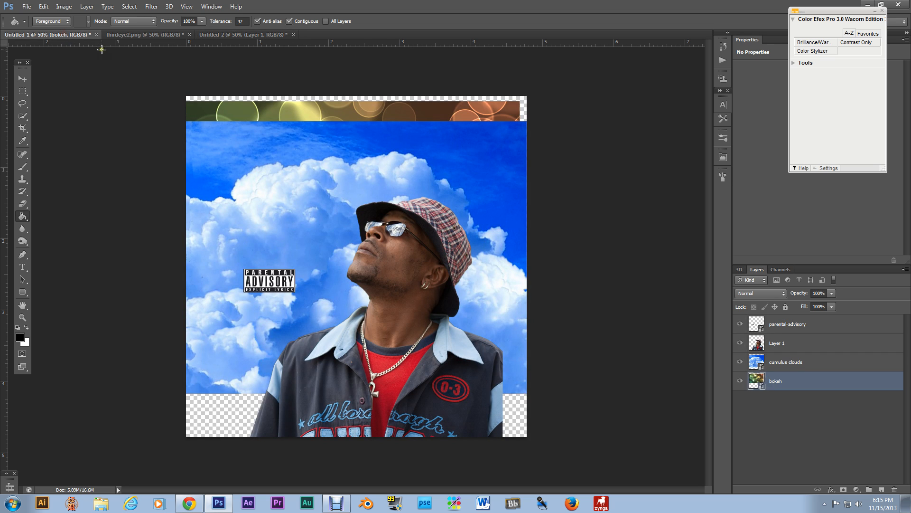
left_click(275, 176)
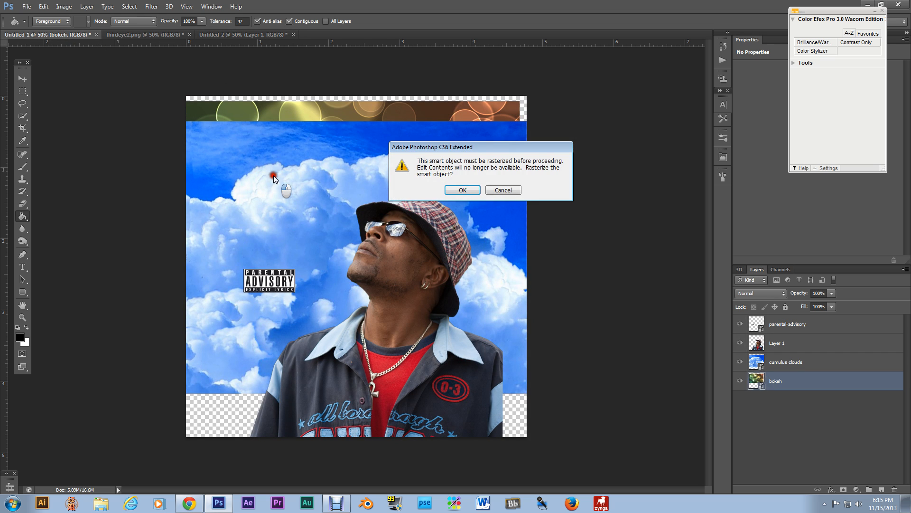
left_click(502, 188)
left_click(467, 185)
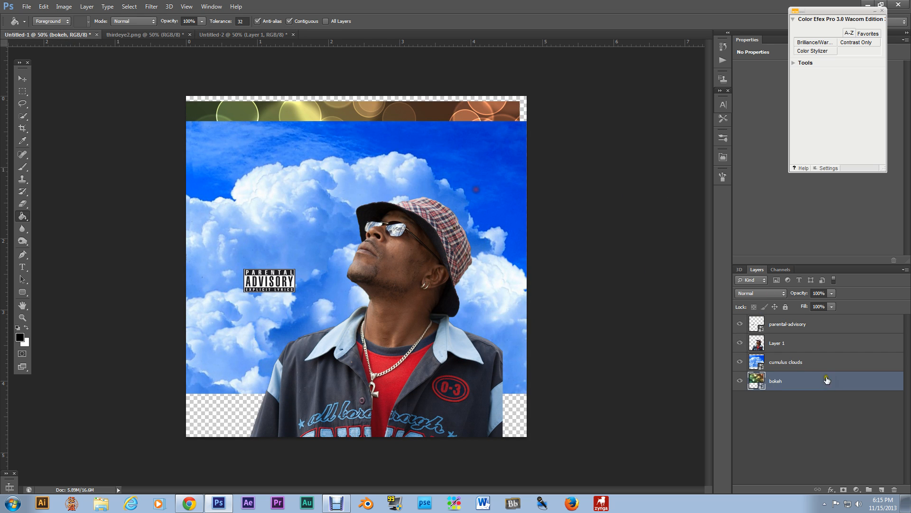
left_click(821, 364)
left_click(22, 78)
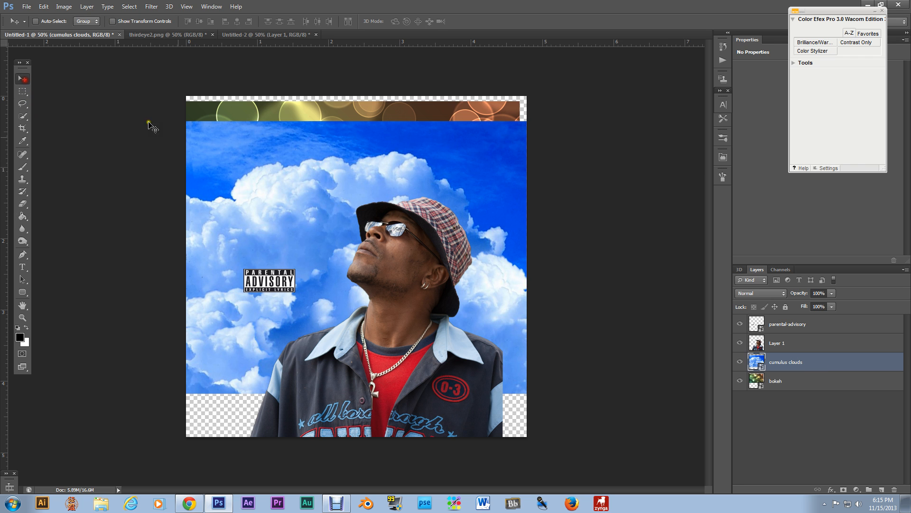
mouse_move(230, 163)
left_mouse_down()
mouse_move(245, 30)
mouse_move(252, 154)
mouse_move(318, 209)
mouse_move(424, 218)
mouse_move(391, 173)
left_mouse_up()
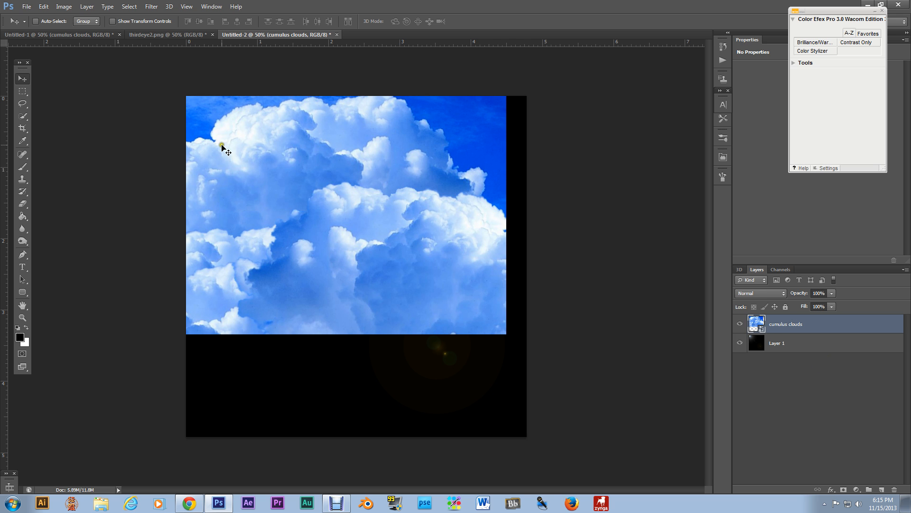
left_click(152, 6)
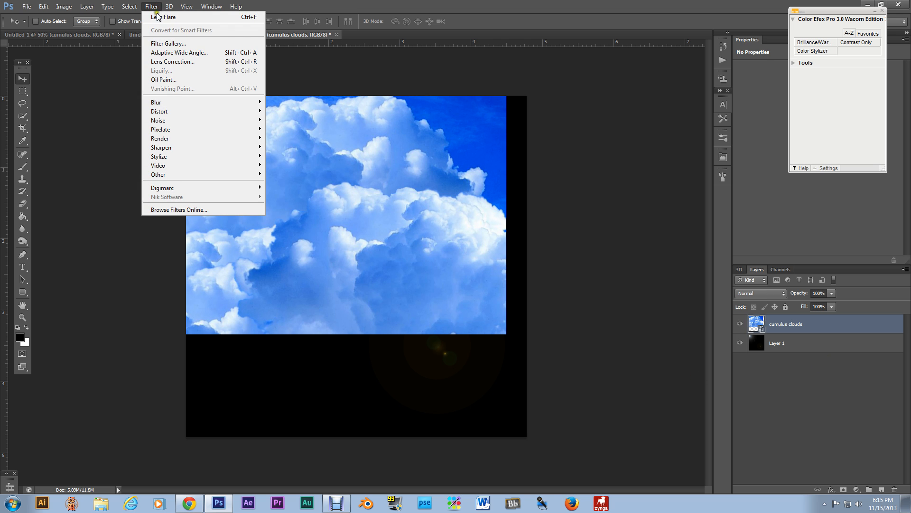
left_click(165, 43)
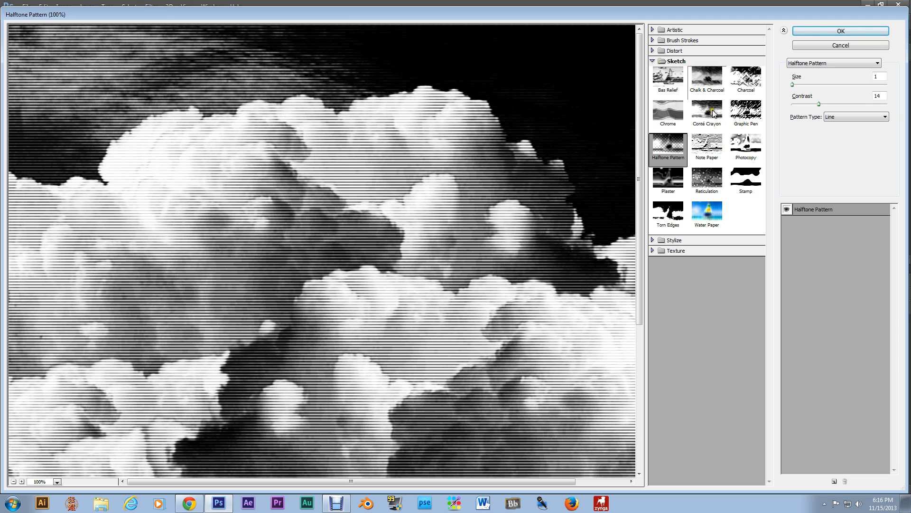
left_click(654, 62)
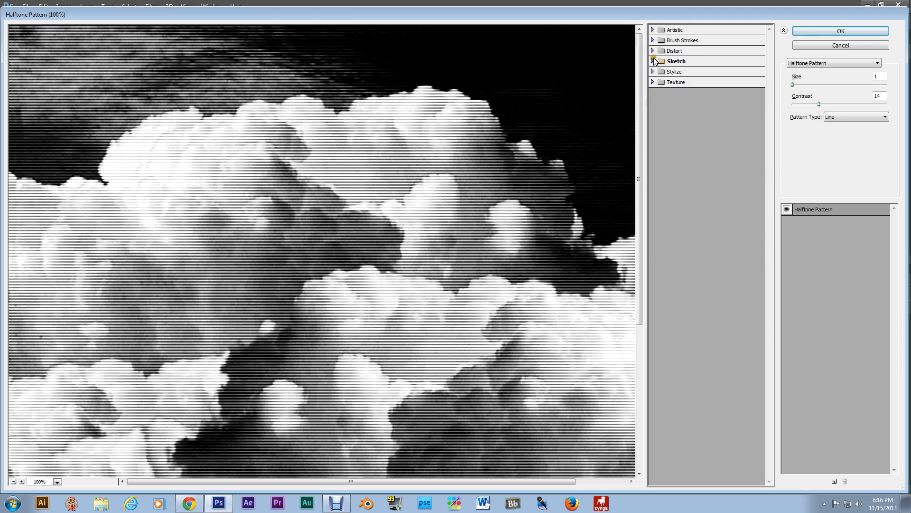
left_click(653, 61)
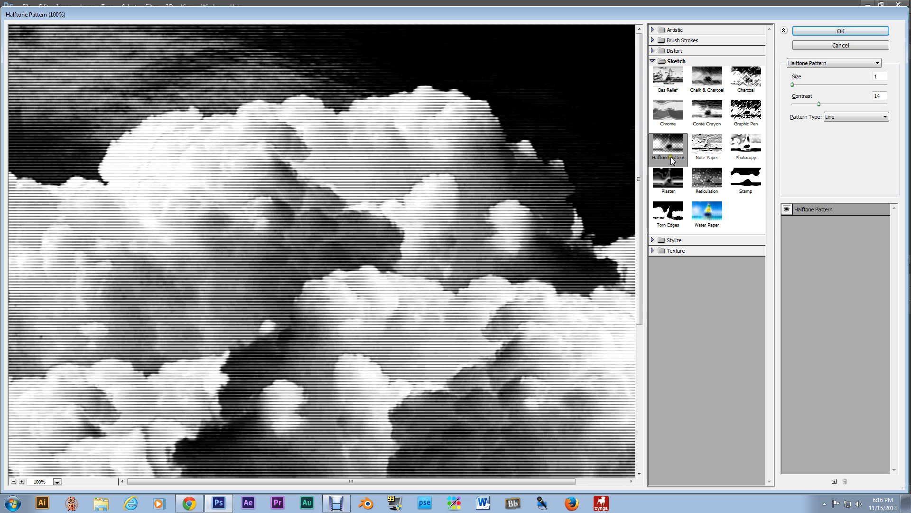
left_click(791, 85)
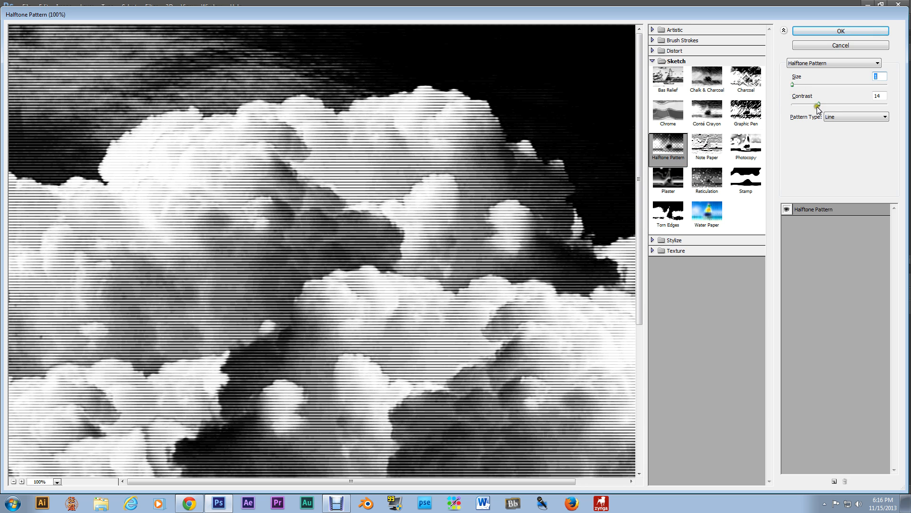
left_click(827, 117)
left_click(829, 118)
left_click(844, 68)
left_click(843, 30)
left_click(846, 43)
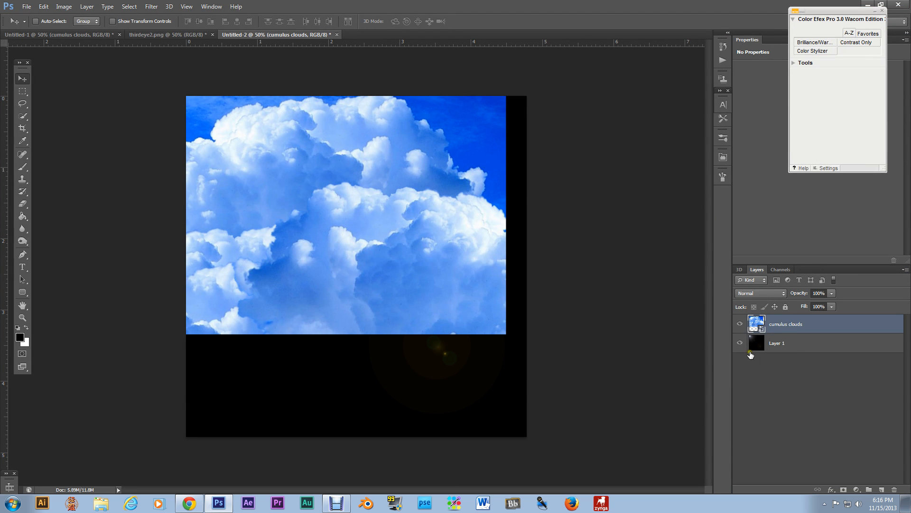
- Duplicate the cumulus clouds layer within Untitled-2 and close the floating Color Efex Pro panel
right_click(779, 333)
left_click(706, 144)
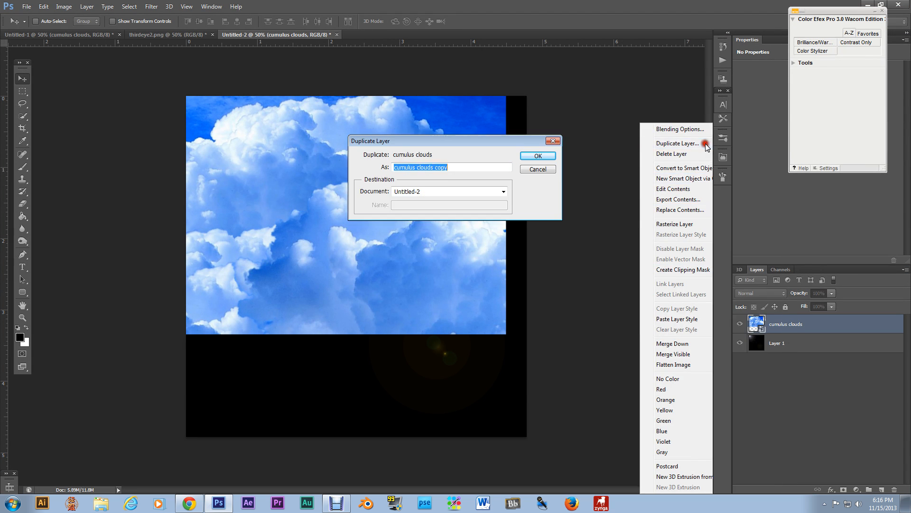
left_click(535, 157)
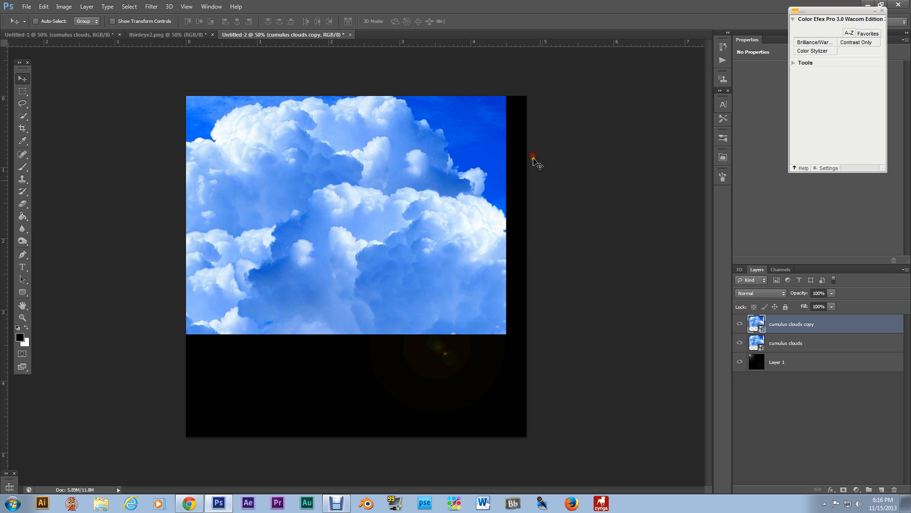
left_click(884, 10)
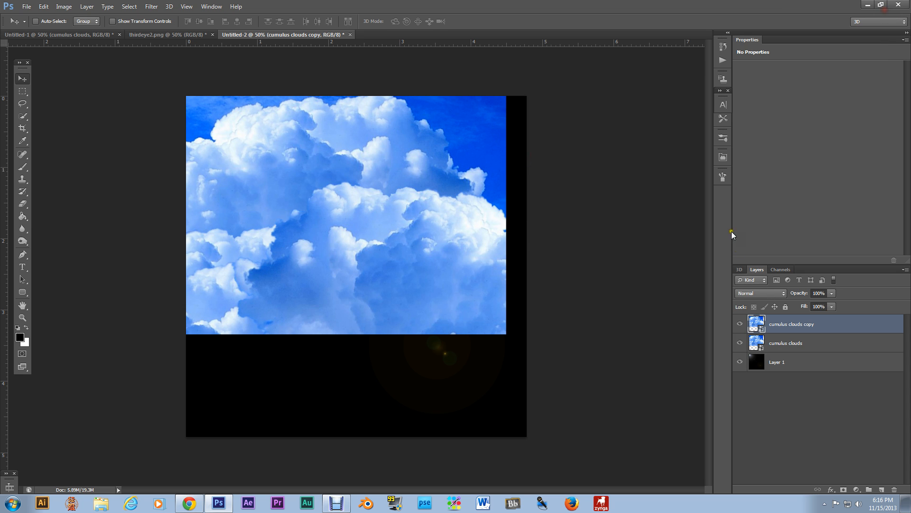
- Apply a Line-type Halftone Pattern with size 1 and contrast 14 to the cumulus clouds copy, and set its blend mode to Overlay
left_click(771, 348)
left_click(781, 323)
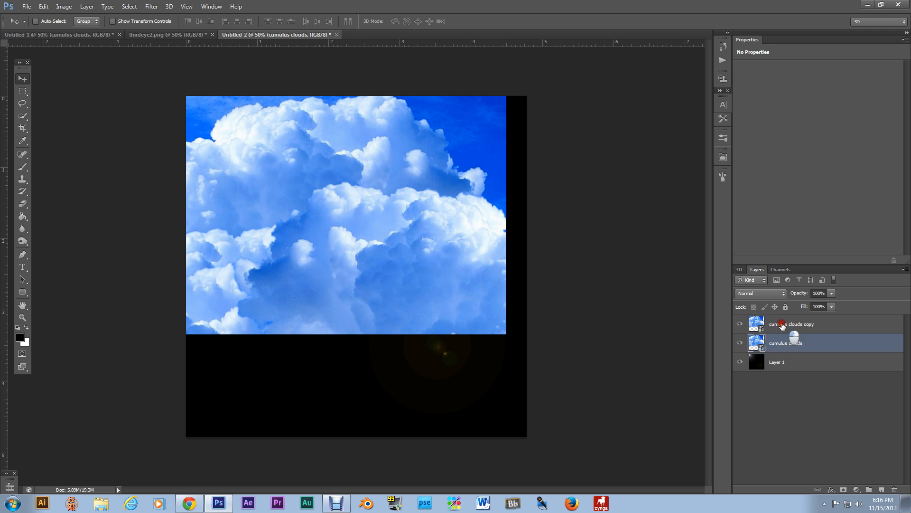
left_click(151, 6)
left_click(157, 44)
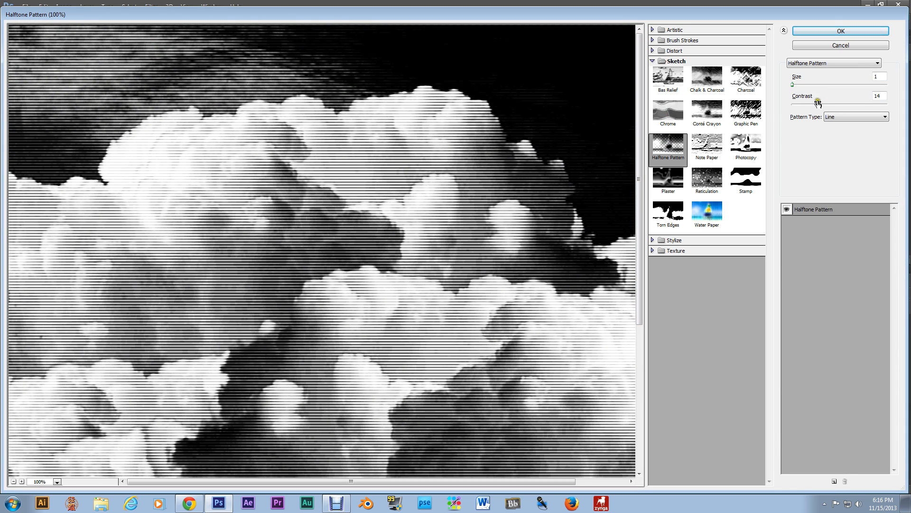
left_click(834, 31)
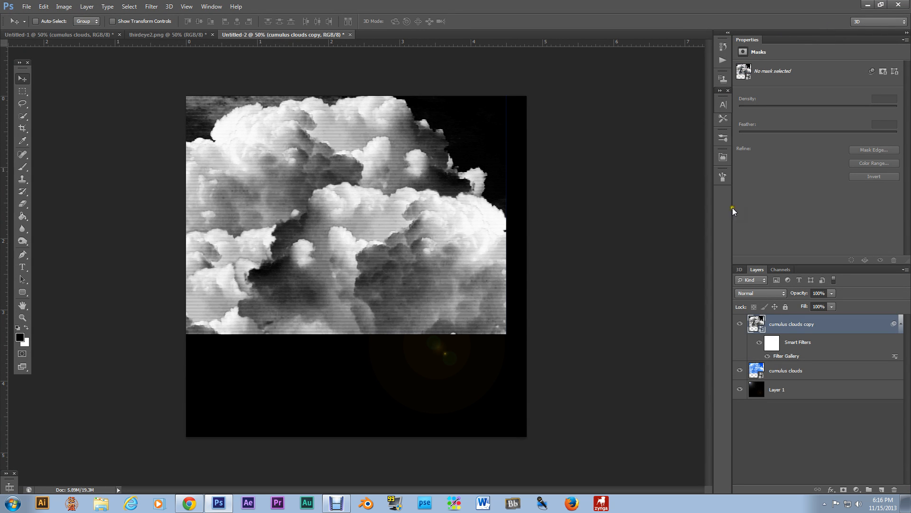
left_click(760, 293)
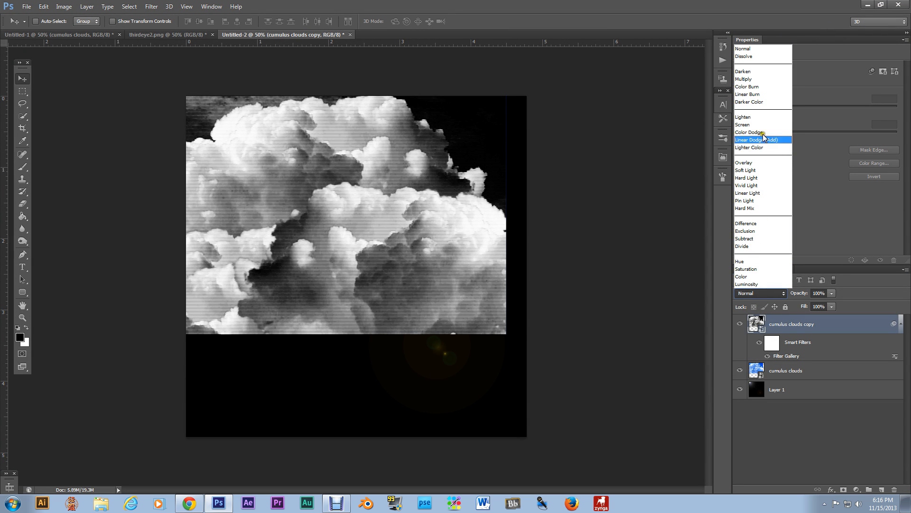
left_click(759, 162)
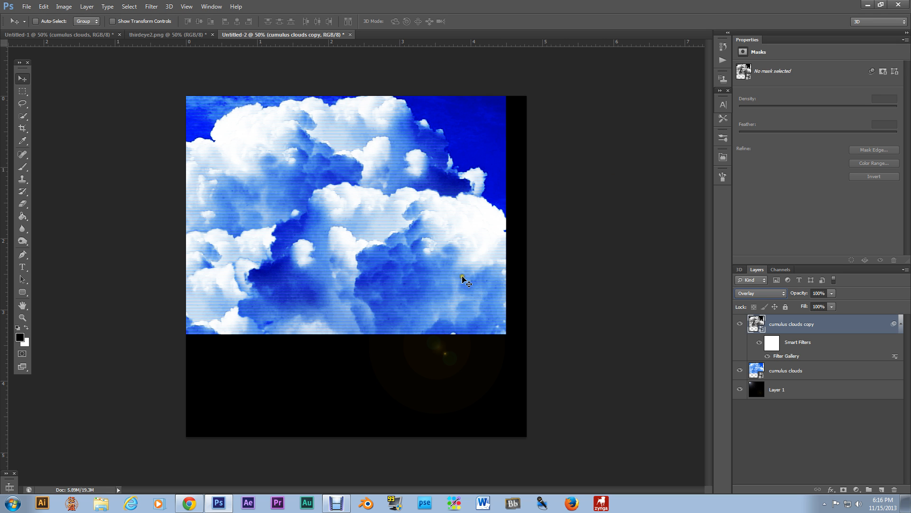
- Merge the halftone cumulus clouds copy with the cumulus clouds layer beneath it
left_click(841, 373)
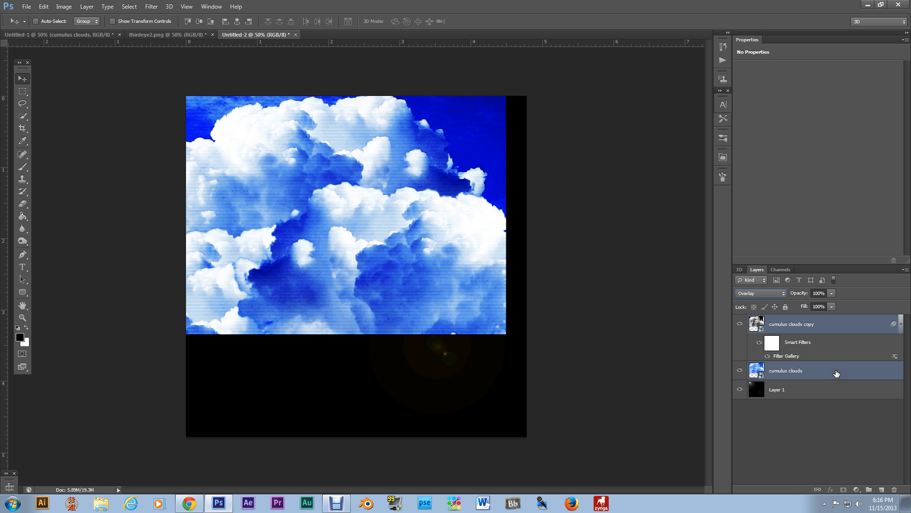
left_click(836, 326)
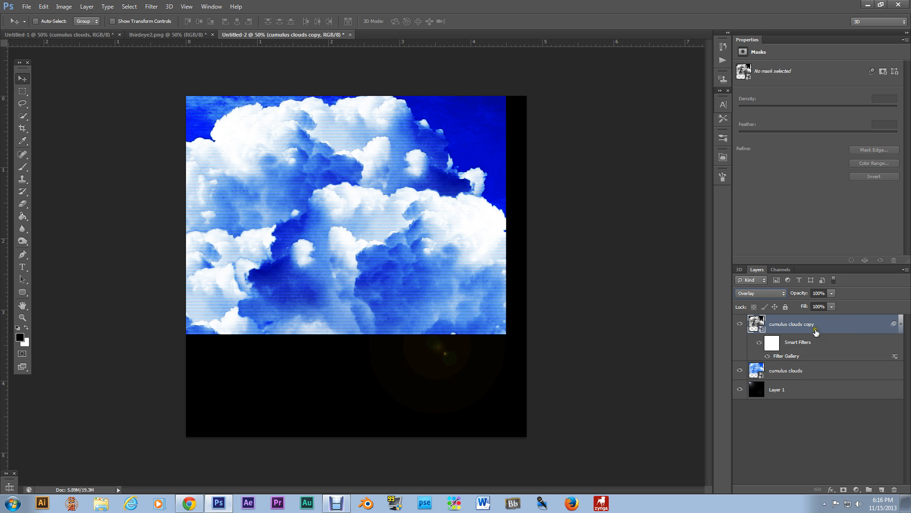
left_click(823, 375, "shift")
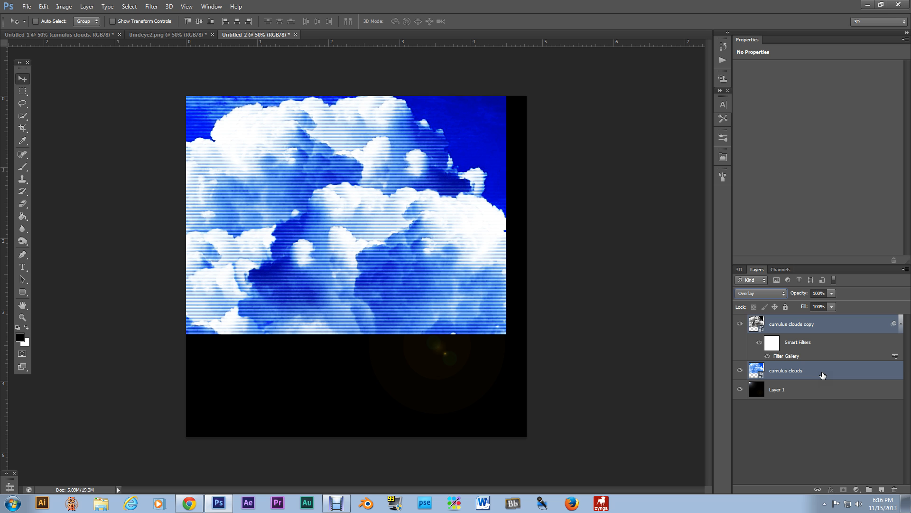
right_click(823, 376)
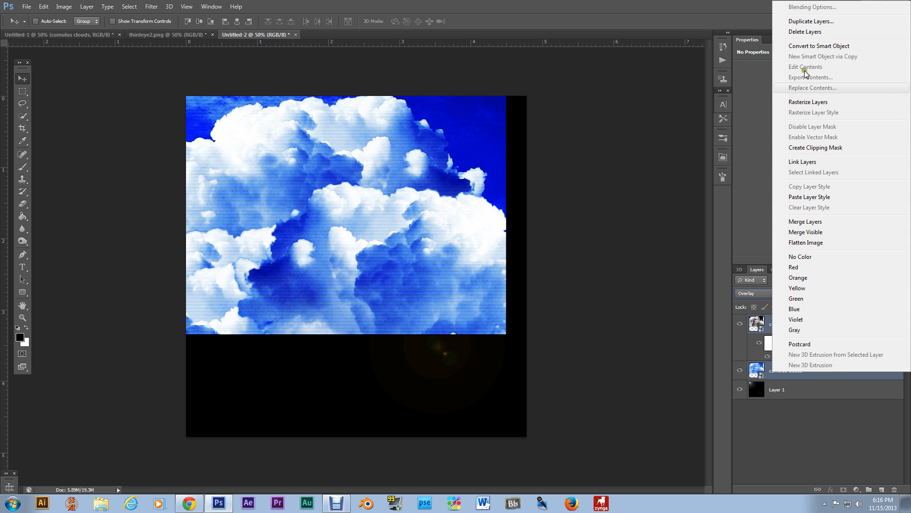
left_click(815, 221)
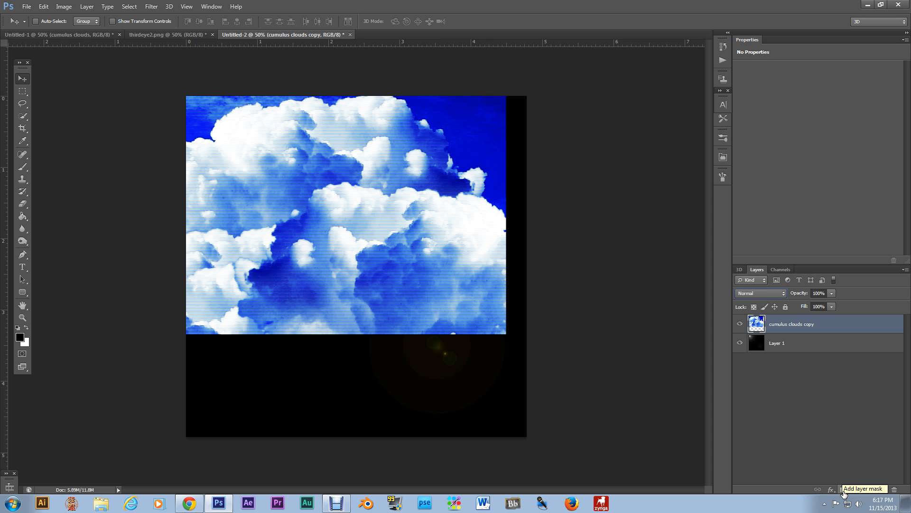
- Add a layer mask to the merged clouds layer and choose a soft round 360 px brush with 0% hardness
left_click(844, 492)
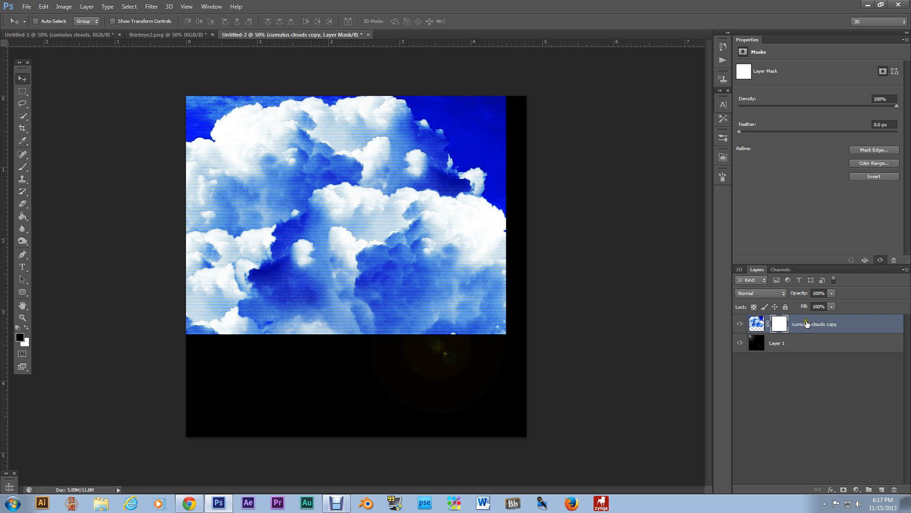
left_click(19, 172)
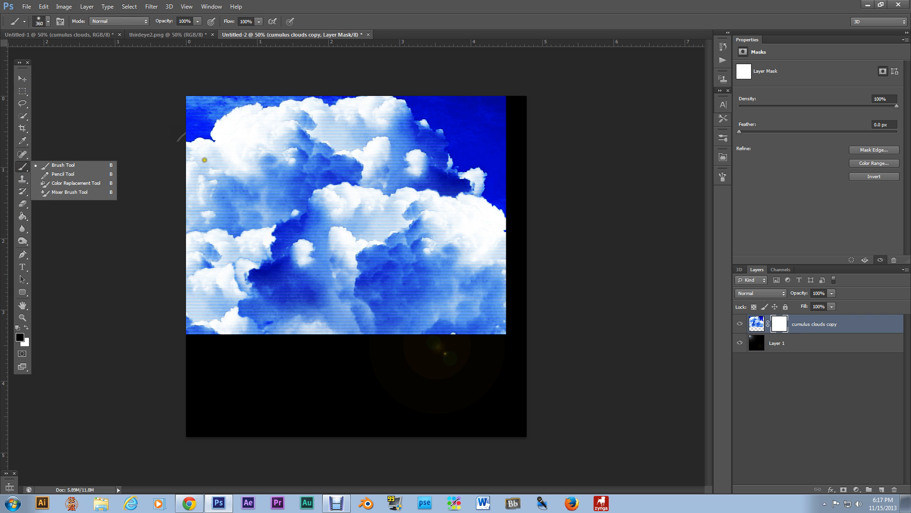
left_click(48, 22)
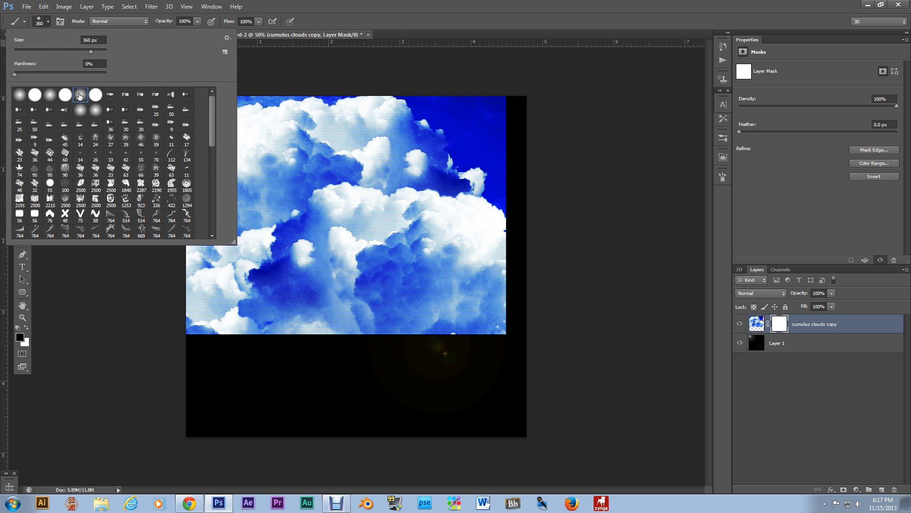
double_click(79, 96)
left_click(48, 21)
left_click(89, 316)
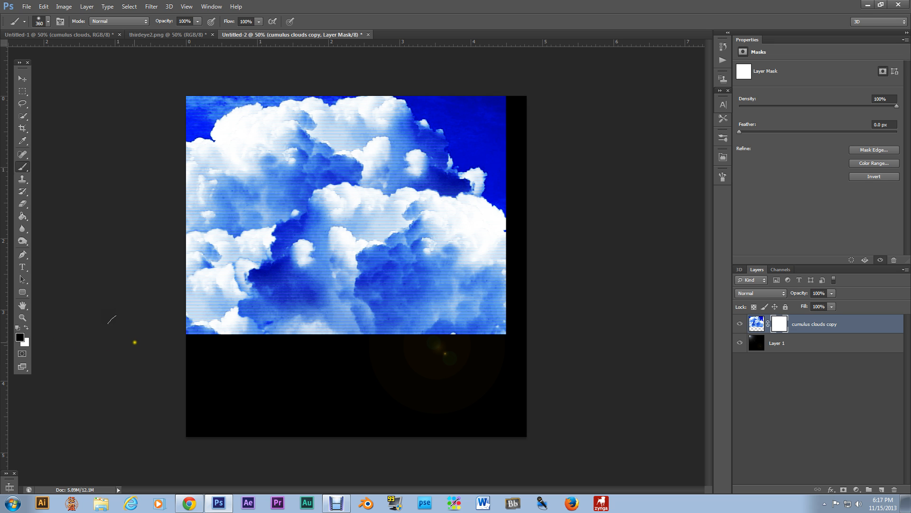
- Paint black on the clouds layer's mask to hide the lower and right areas, leaving only the soft-edged upper-left clouds
left_click(756, 324)
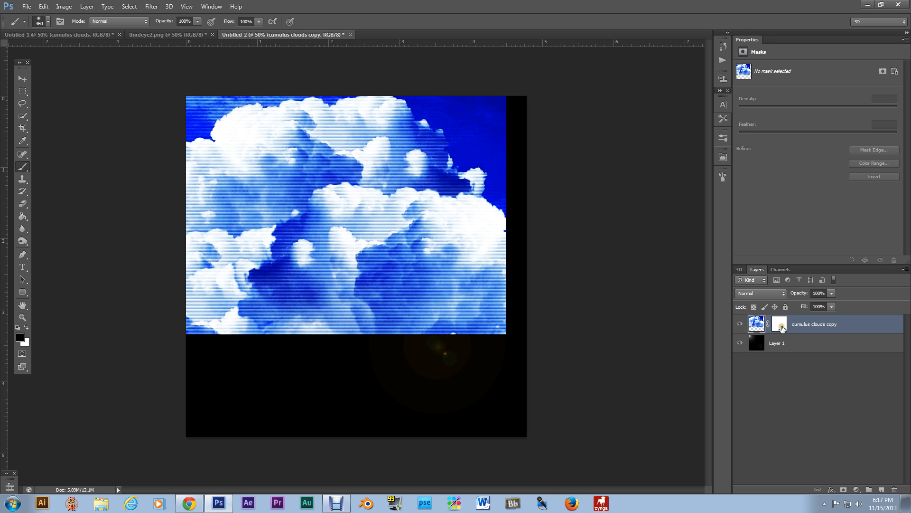
left_click(783, 327)
mouse_move(557, 322)
left_mouse_down()
mouse_move(216, 323)
mouse_move(179, 284)
mouse_move(193, 274)
mouse_move(303, 314)
mouse_move(497, 303)
mouse_move(494, 332)
mouse_move(505, 81)
mouse_move(451, 346)
mouse_move(475, 203)
mouse_move(478, 218)
mouse_move(285, 248)
mouse_move(448, 189)
mouse_move(421, 177)
mouse_move(451, 156)
mouse_move(292, 235)
mouse_move(170, 239)
mouse_move(158, 230)
left_mouse_up()
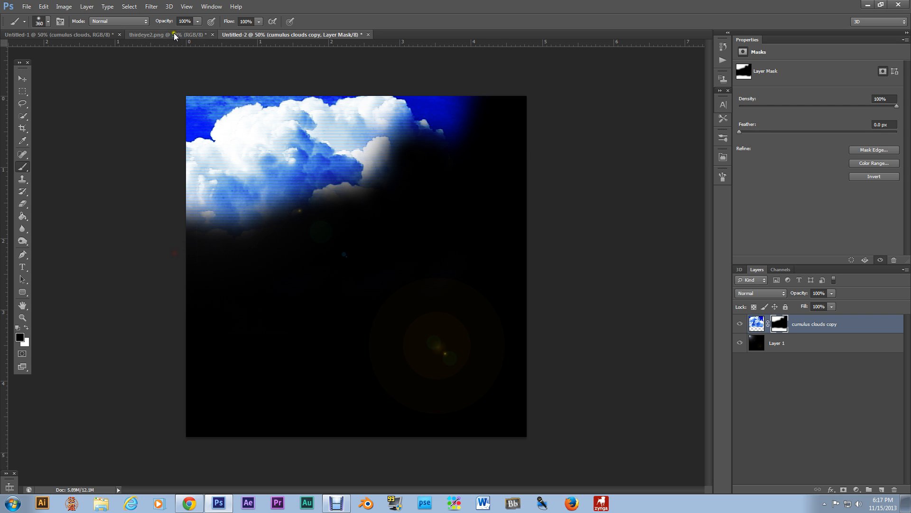
left_click(199, 21)
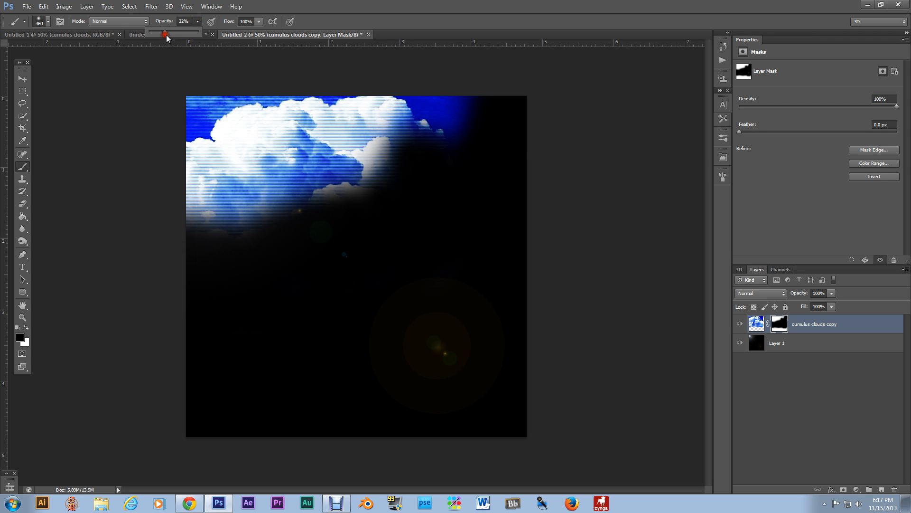
mouse_move(484, 109)
left_mouse_down()
mouse_move(386, 227)
mouse_move(229, 254)
mouse_move(229, 262)
mouse_move(423, 185)
mouse_move(458, 114)
left_mouse_up()
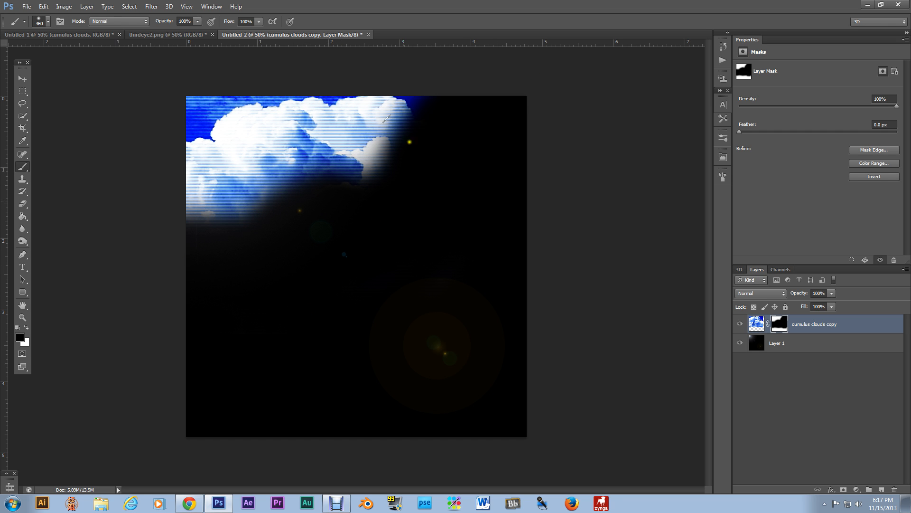
left_click(22, 79)
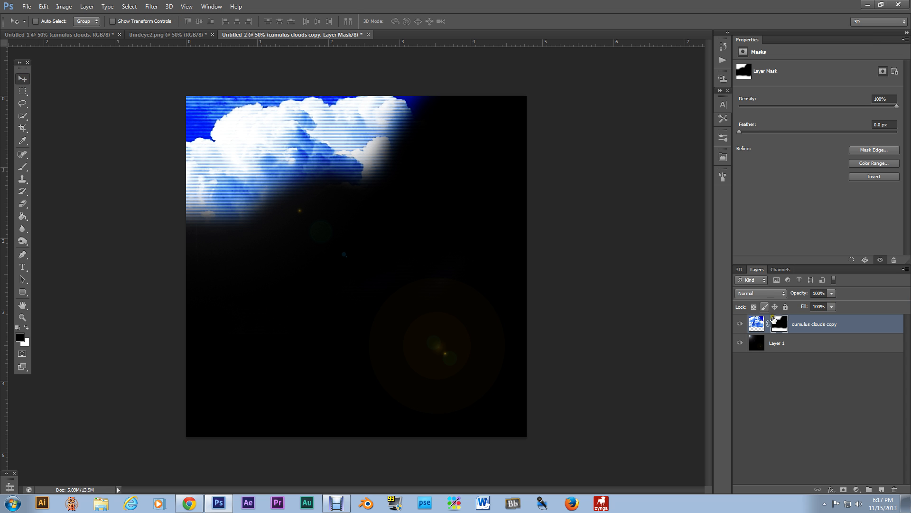
- Set the masked clouds layer's blend mode to Overlay and duplicate the layer
left_click(760, 293)
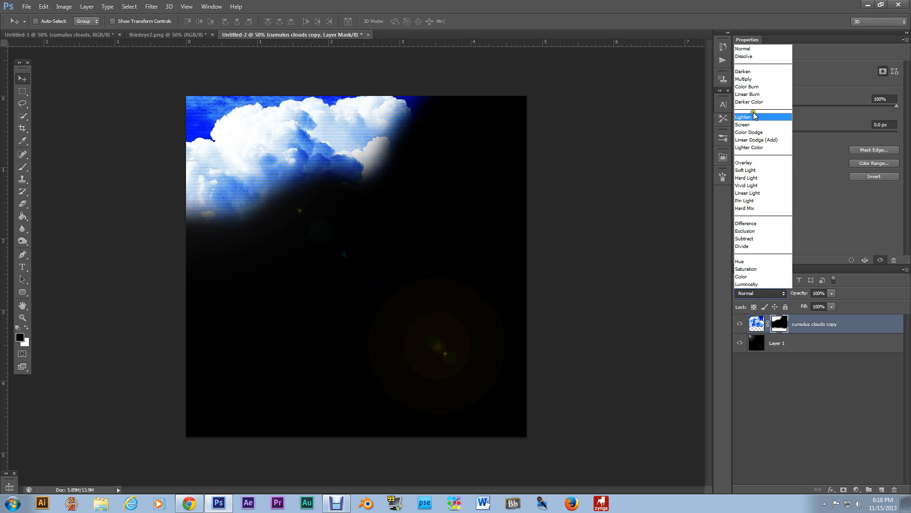
left_click(746, 164)
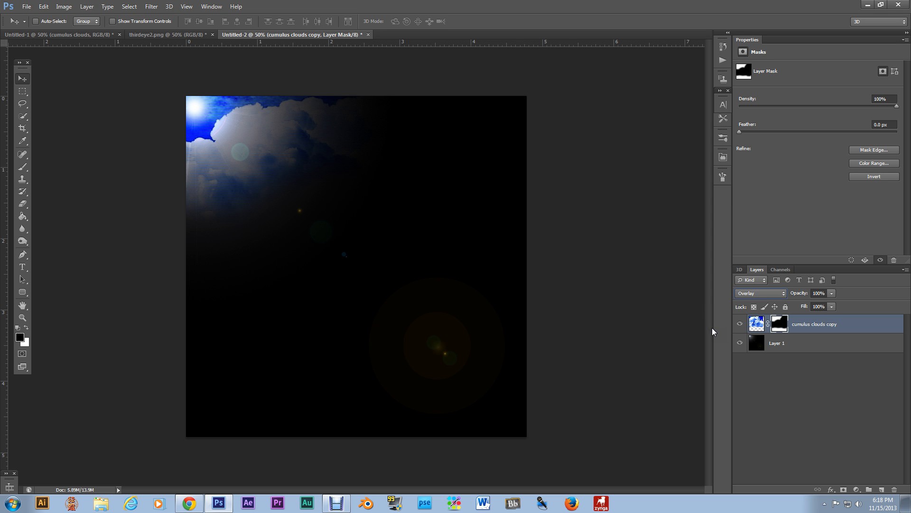
right_click(813, 327)
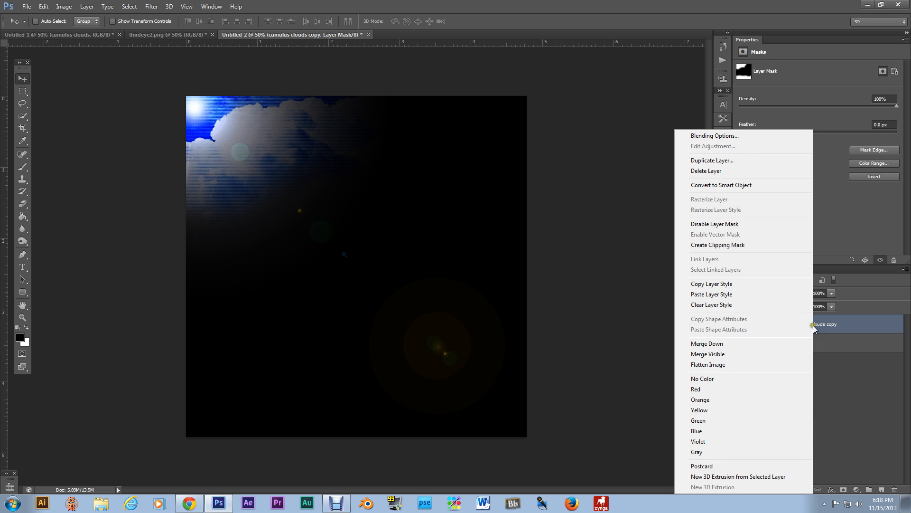
left_click(805, 327)
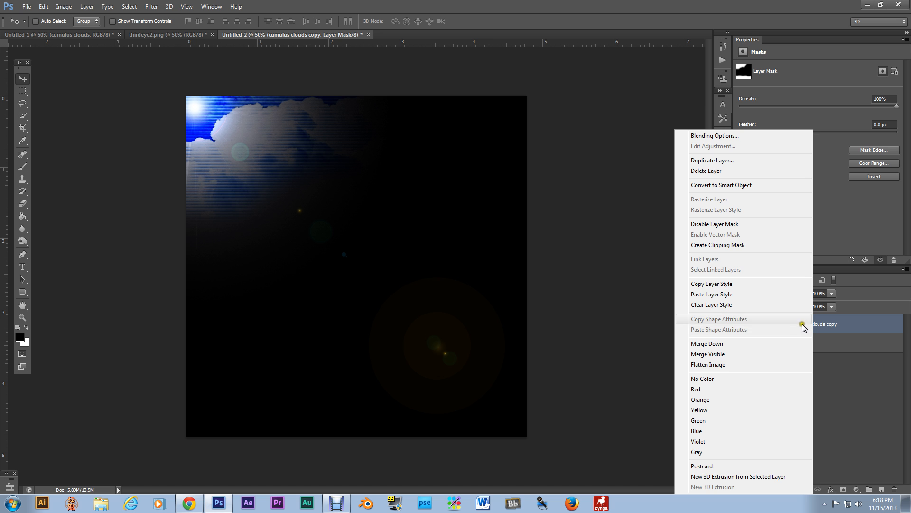
left_click(758, 160)
left_click(528, 158)
left_click(537, 178)
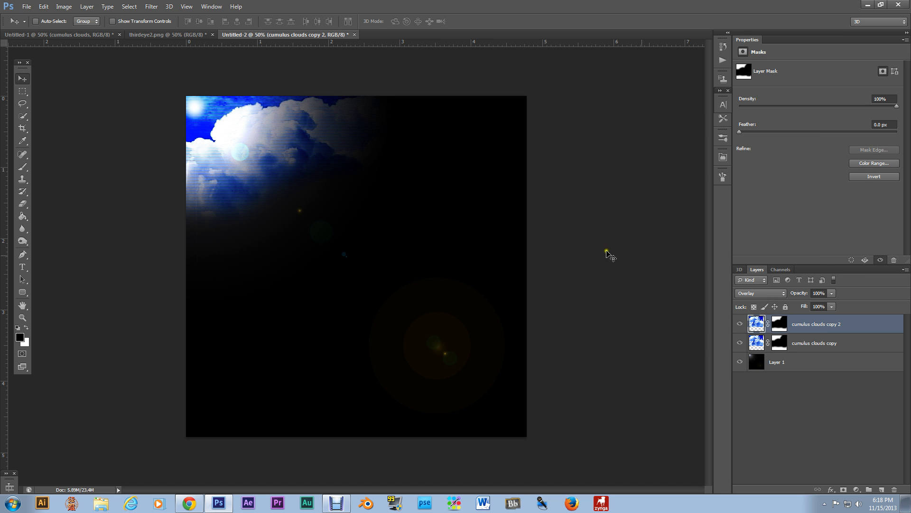
- Lower the opacity of the cumulus clouds copy 2 layer to 60%
left_click(789, 356)
left_click(834, 293)
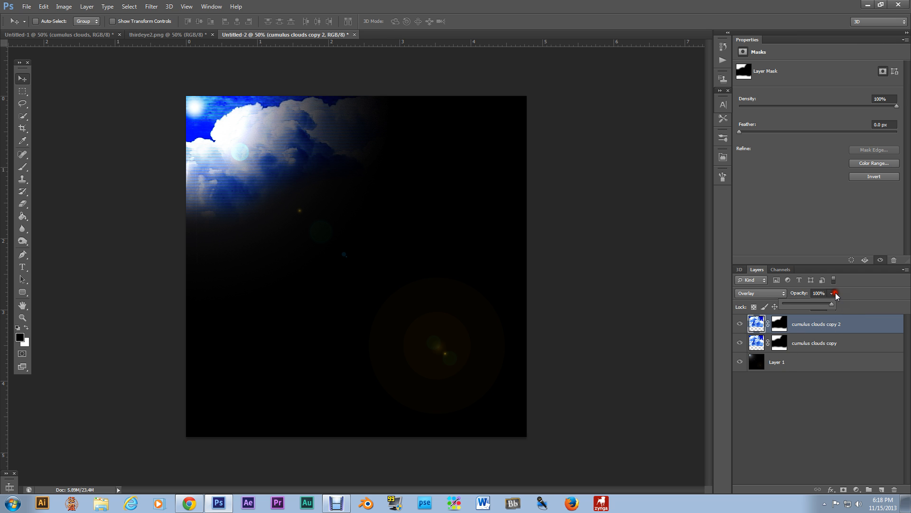
left_click_drag(829, 306, 813, 303)
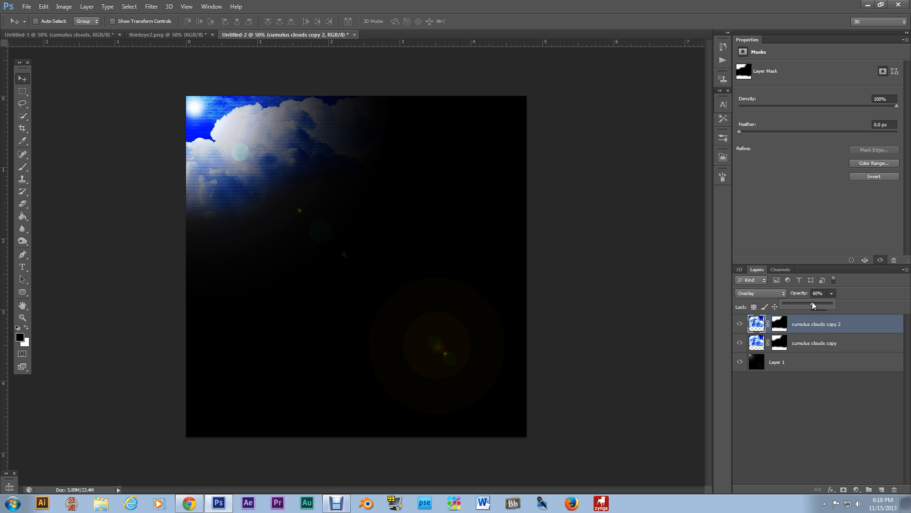
- Duplicate the black lens-flare layer and try the Overlay blend mode on the copy
left_click(799, 363)
right_click(802, 366)
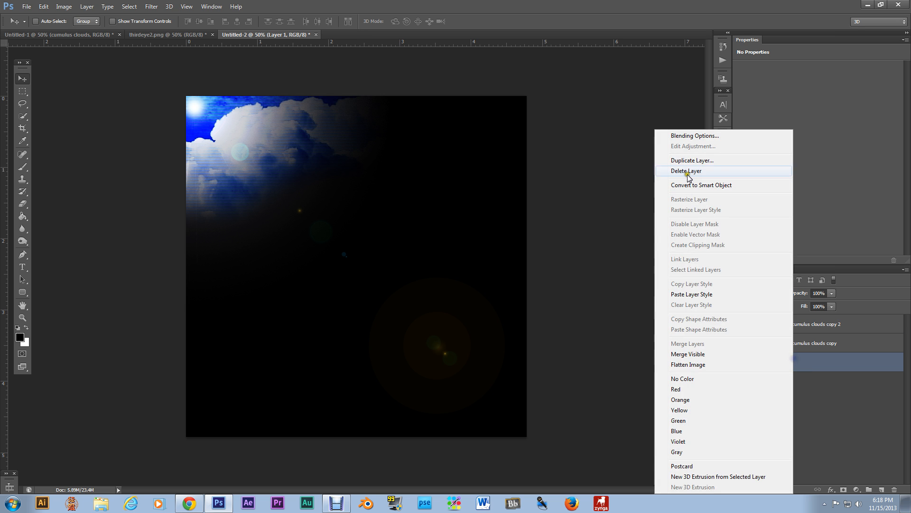
left_click(693, 160)
left_click(545, 156)
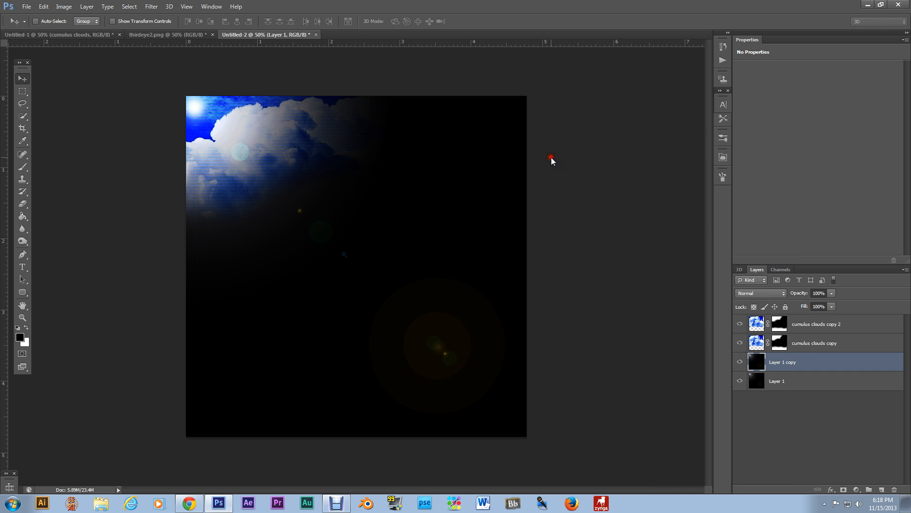
left_click(764, 289)
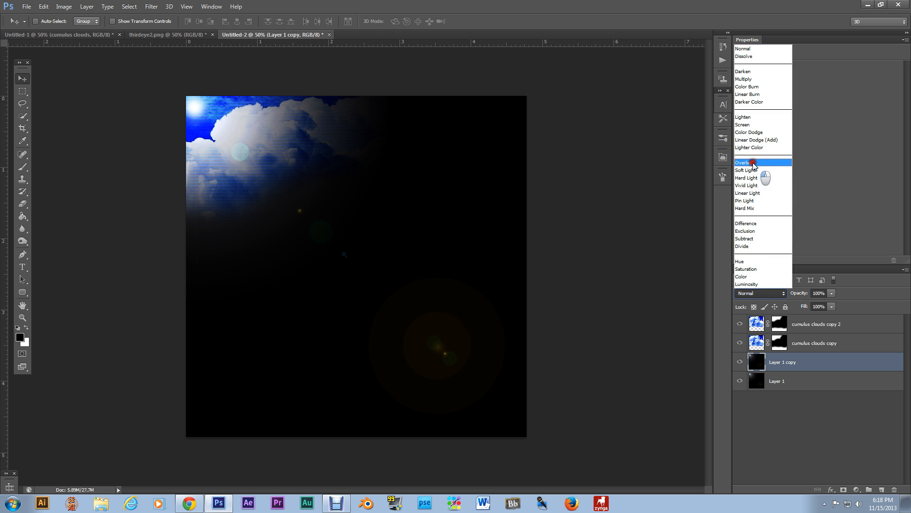
left_click(754, 163)
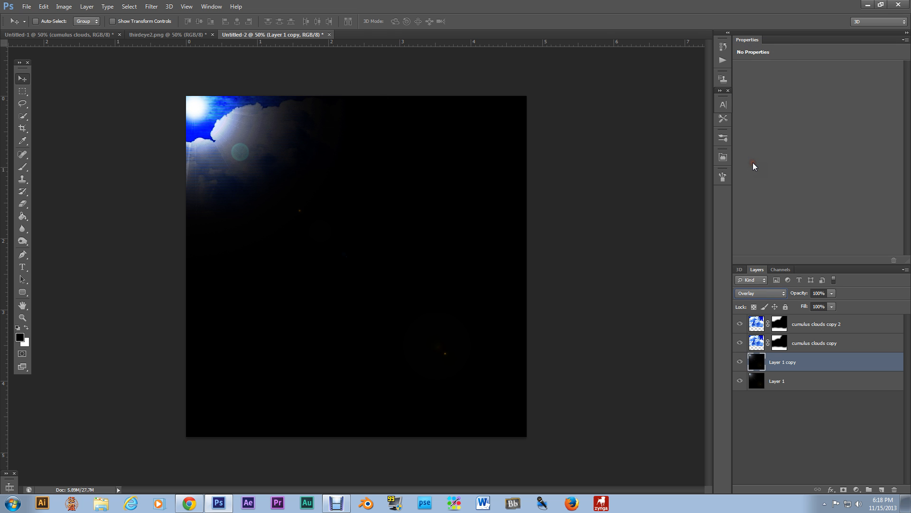
- Delete the Overlay copy of the black lens-flare layer
right_click(794, 361)
left_click(720, 172)
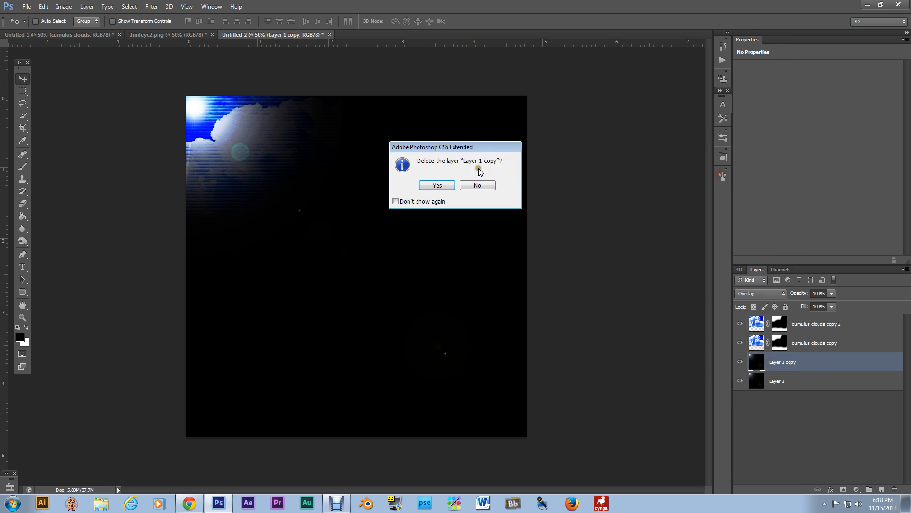
left_click(447, 186)
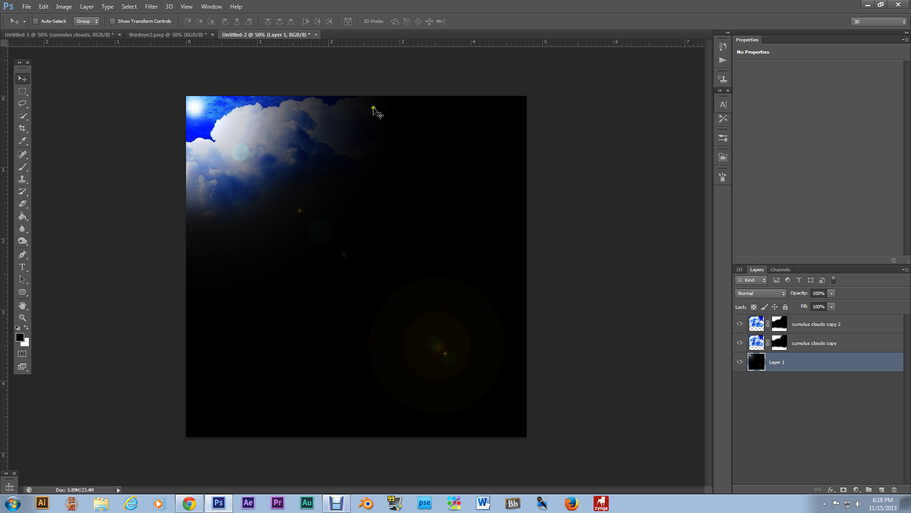
left_click(816, 349)
left_click(816, 324)
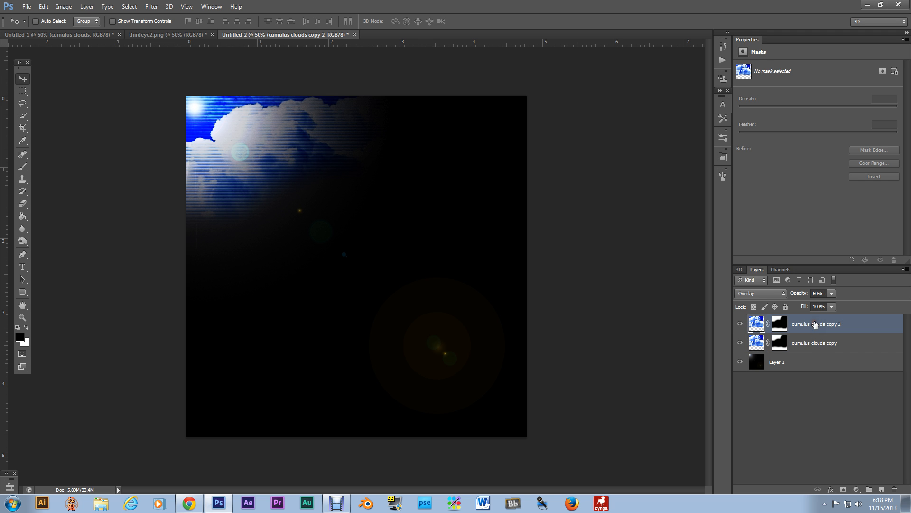
left_click(810, 343)
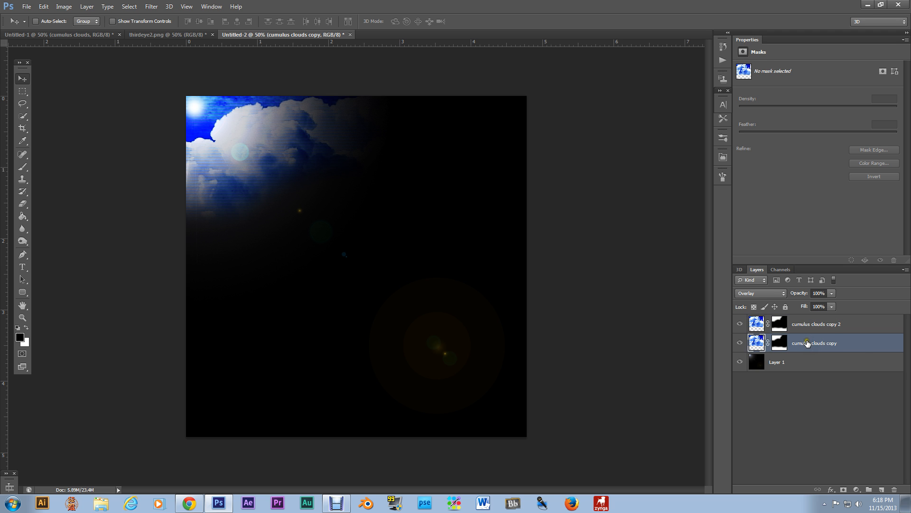
left_click(806, 326)
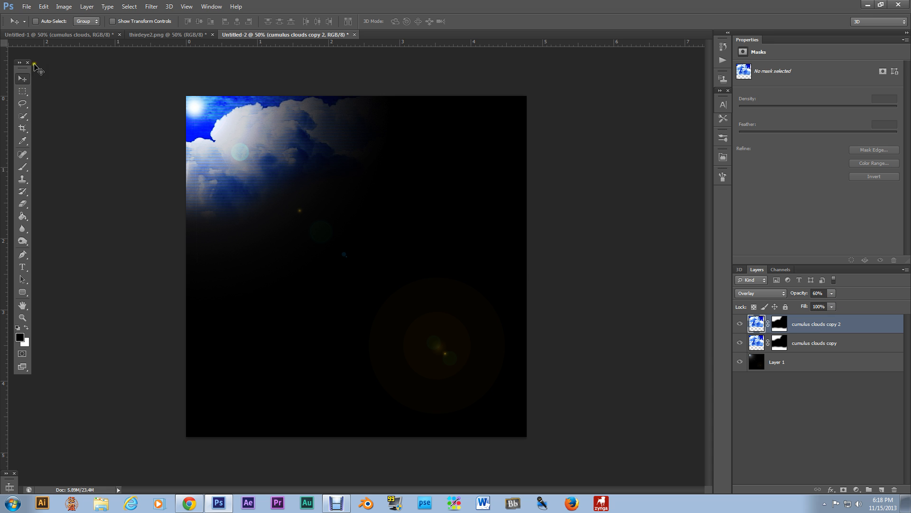
- Copy the bokeh layer from Untitled-1 into Untitled-2, ordering it between the clouds layers and Layer 1 and placing it over the upper canvas
left_click(52, 38)
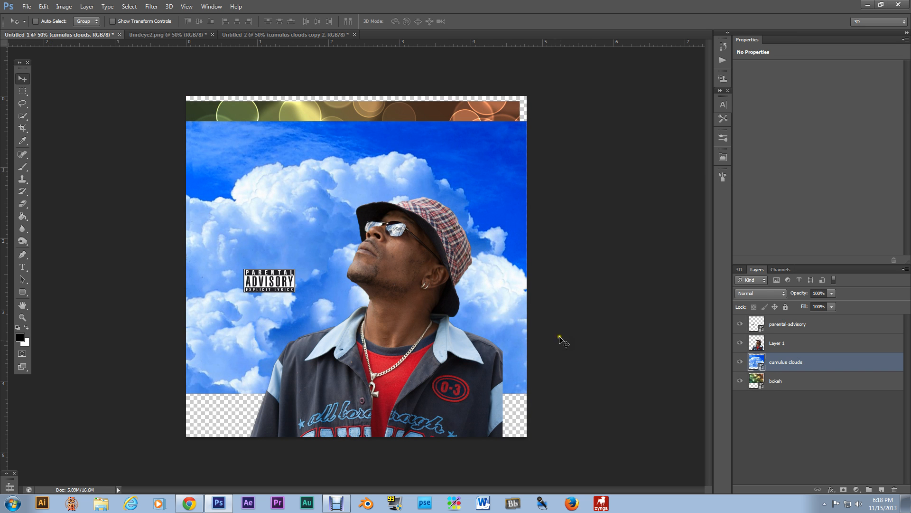
left_click(801, 381)
left_click_drag(319, 126, 345, 230)
left_click_drag(805, 323, 812, 374)
left_click_drag(412, 298, 415, 284)
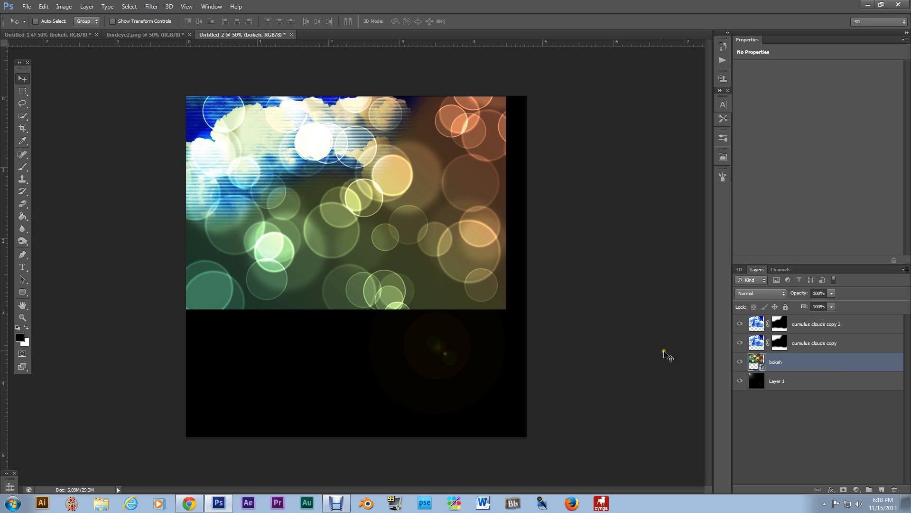
- Set the bokeh layer's blend mode to Overlay and shift it slightly right across the upper-left clouds
left_click(775, 293)
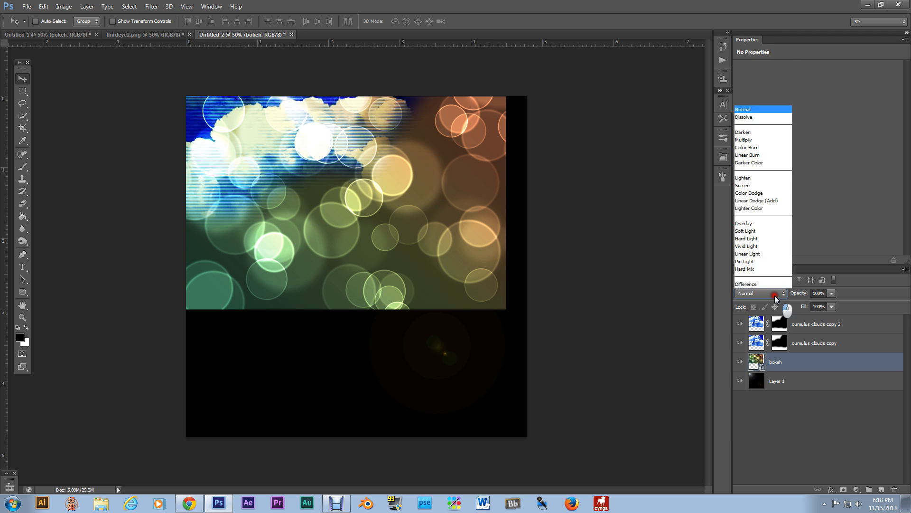
left_click(760, 162)
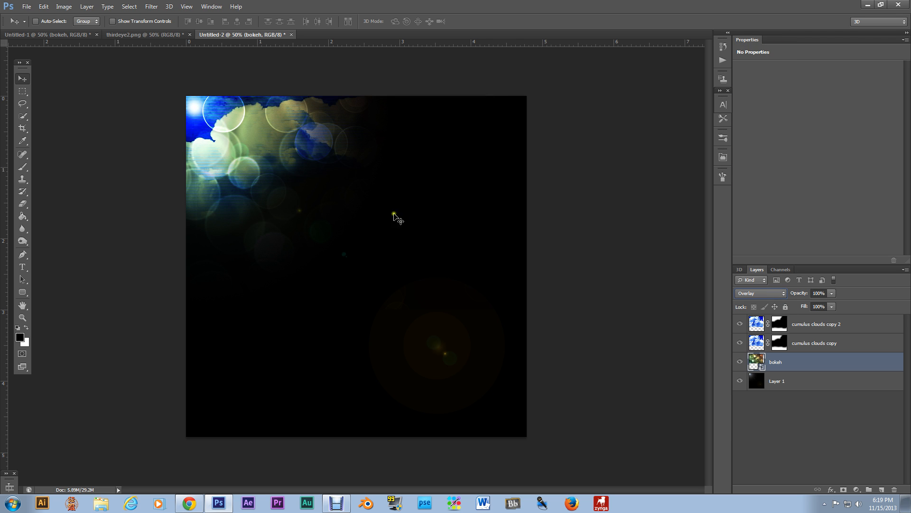
left_click_drag(299, 205, 331, 205)
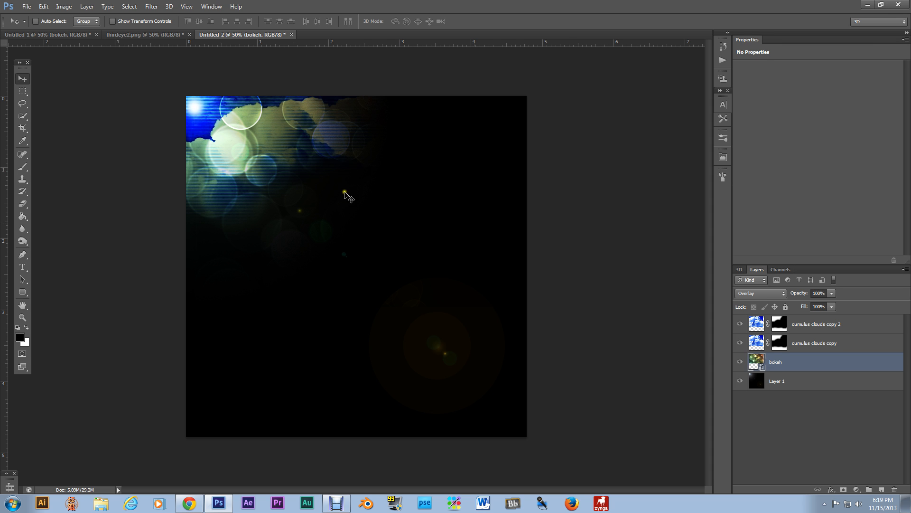
- Start erasing on the bokeh layer and rasterize its smart object so that it can be erased
left_click(23, 203)
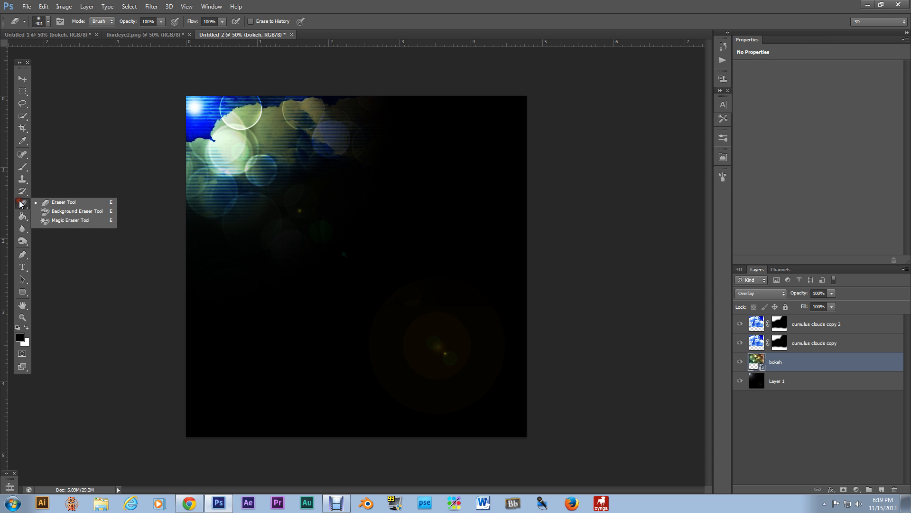
left_click(223, 120)
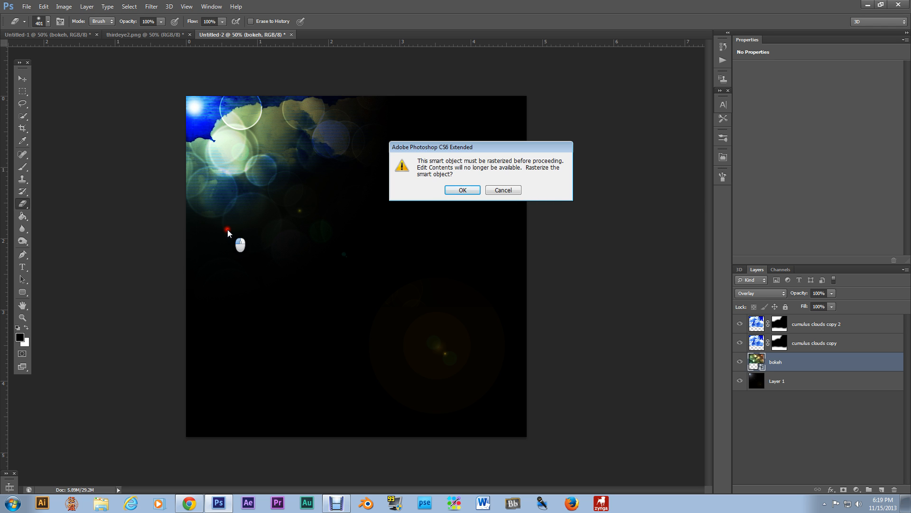
left_click(463, 190)
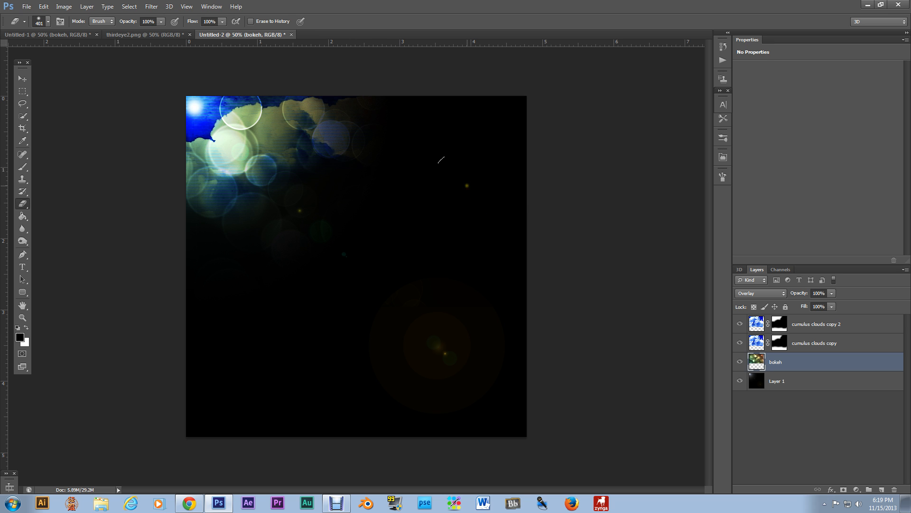
- Erase the strongest bokeh circles over the upper-left clouds with the Eraser at 51% opacity
left_click(161, 21)
left_click_drag(163, 33, 138, 37)
mouse_move(208, 101)
left_mouse_down()
mouse_move(179, 161)
mouse_move(234, 112)
mouse_move(199, 145)
mouse_move(209, 146)
mouse_move(190, 204)
mouse_move(190, 182)
mouse_move(224, 125)
mouse_move(259, 110)
mouse_move(392, 105)
mouse_move(183, 201)
mouse_move(187, 170)
mouse_move(175, 211)
mouse_move(163, 216)
mouse_move(173, 207)
mouse_move(171, 218)
left_mouse_up()
left_click(313, 94)
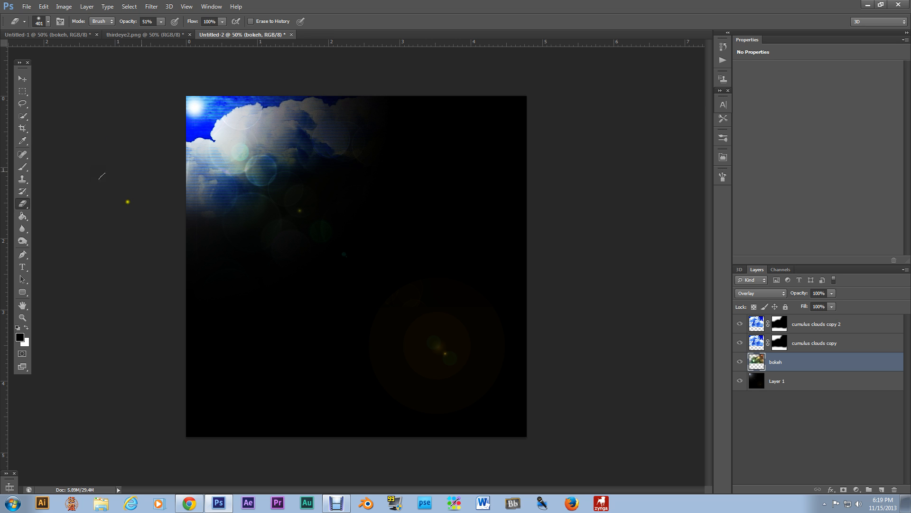
left_click(210, 115)
- Start a text layer on the lower canvas and sample #f3eae4 from the Trebor title in thirdeye2.png as the foreground colour
left_click(22, 268)
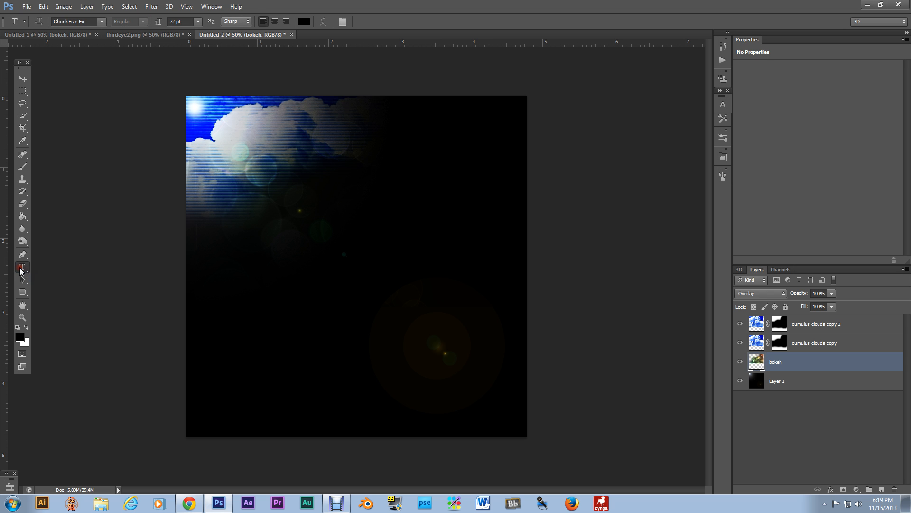
left_click(230, 317)
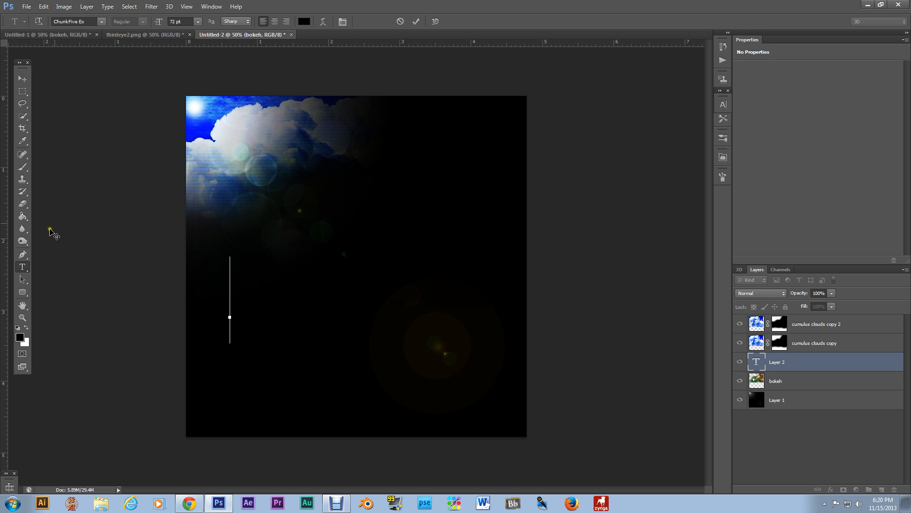
left_click(86, 35)
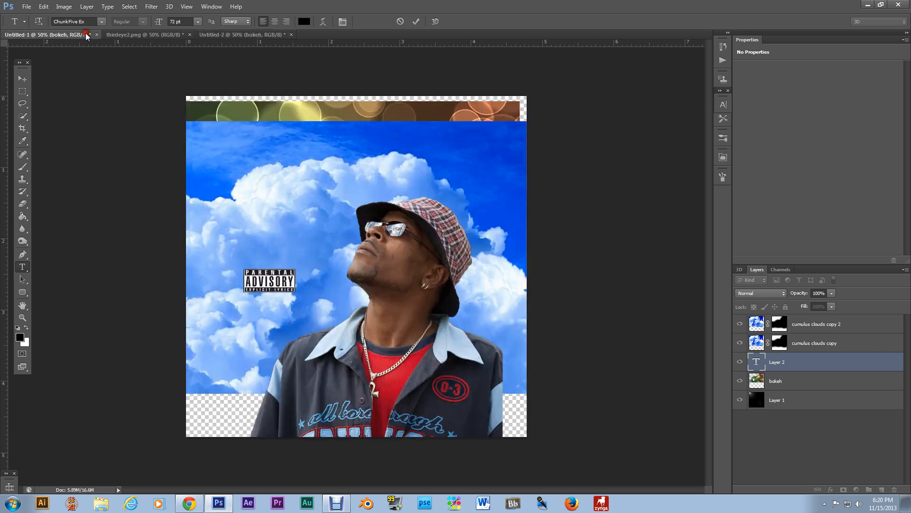
left_click(163, 36)
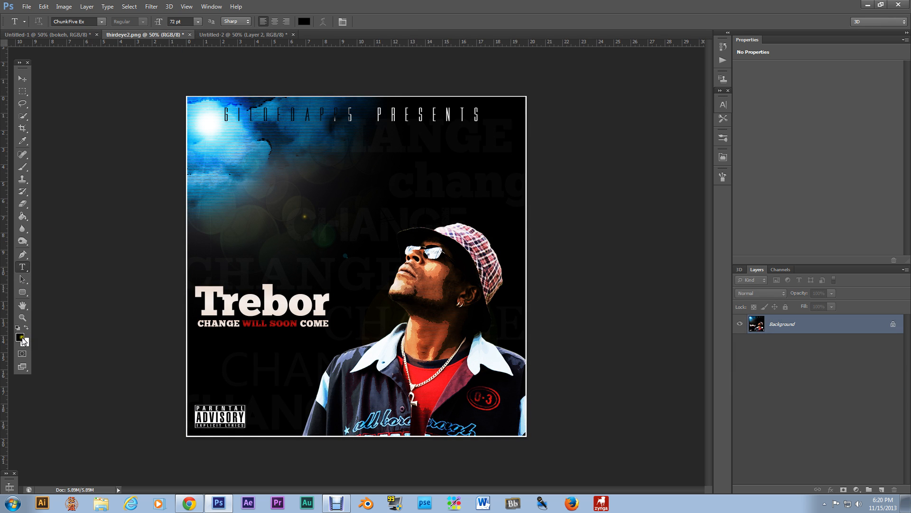
left_click(21, 337)
left_click(259, 316)
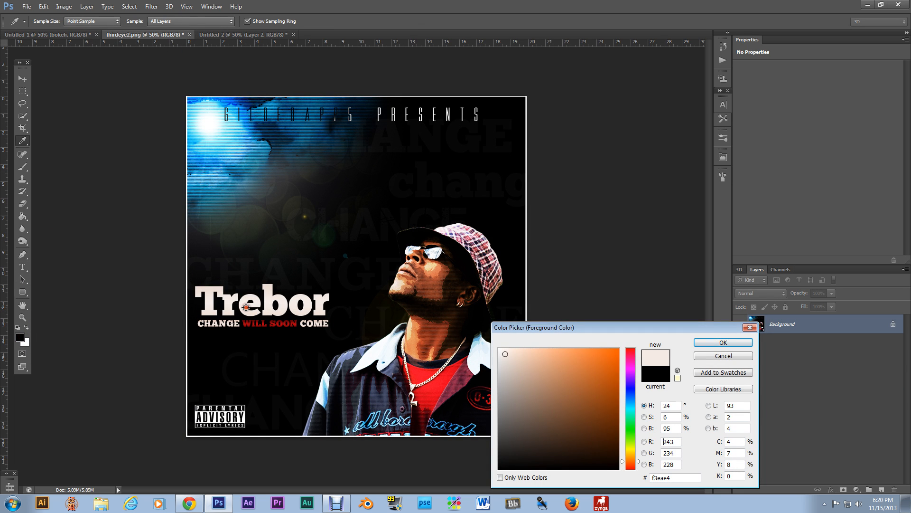
left_click(722, 342)
left_click(240, 35)
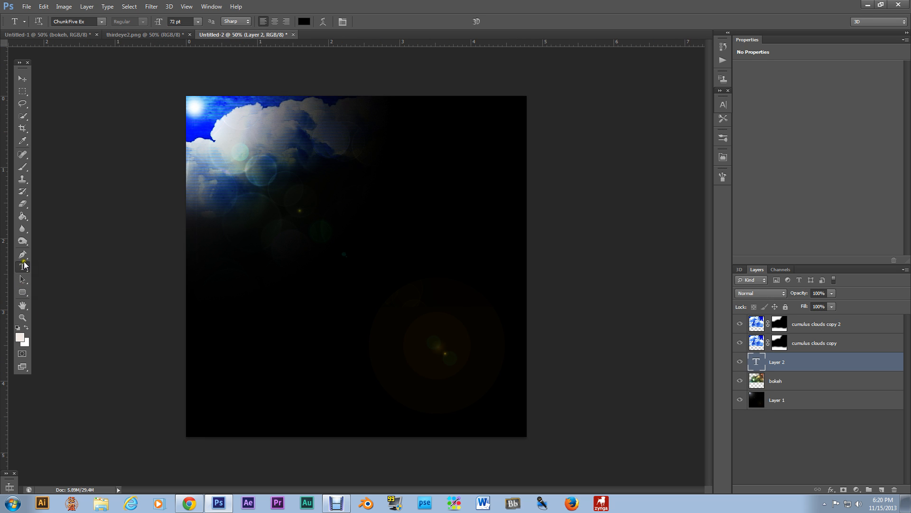
- Add the title TREBOR on the lower canvas of Untitled-2 in ChunkFive Ex, 72 pt, coloured #f3eae4
left_click(209, 350)
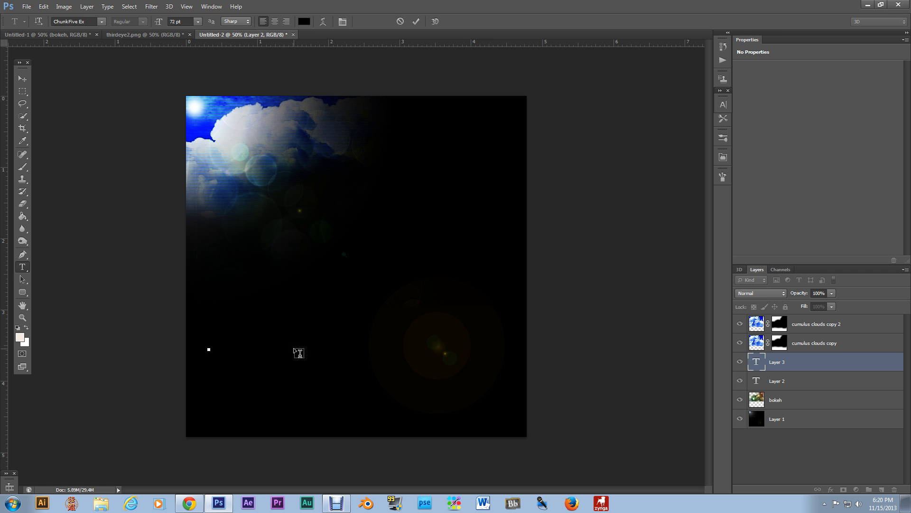
left_click(305, 22)
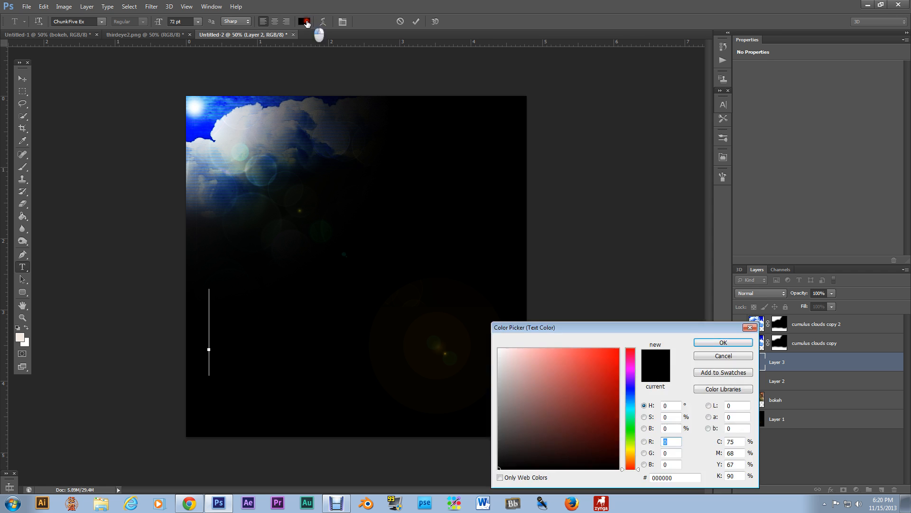
left_click(20, 338)
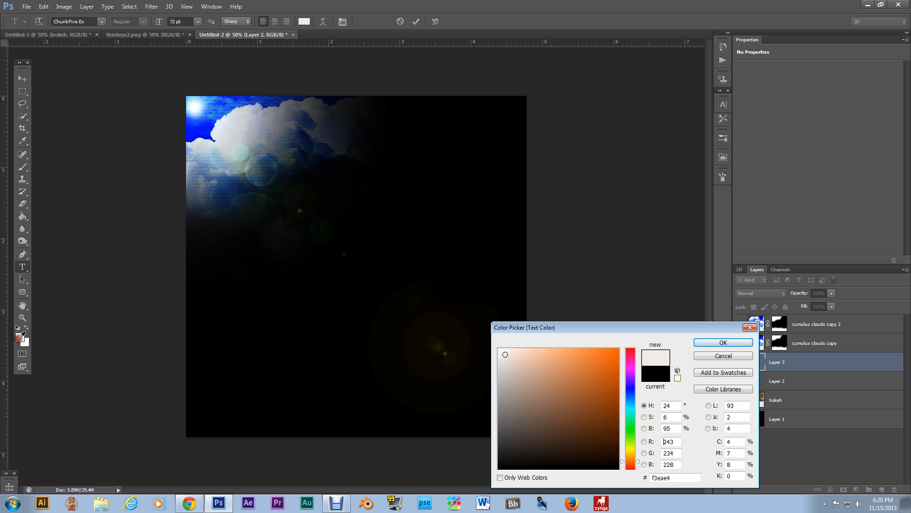
left_click(713, 342)
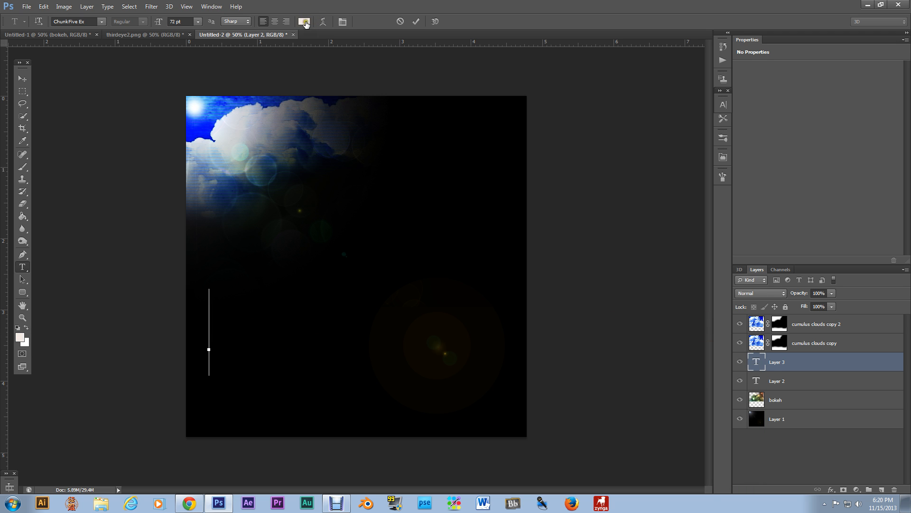
left_click(305, 22)
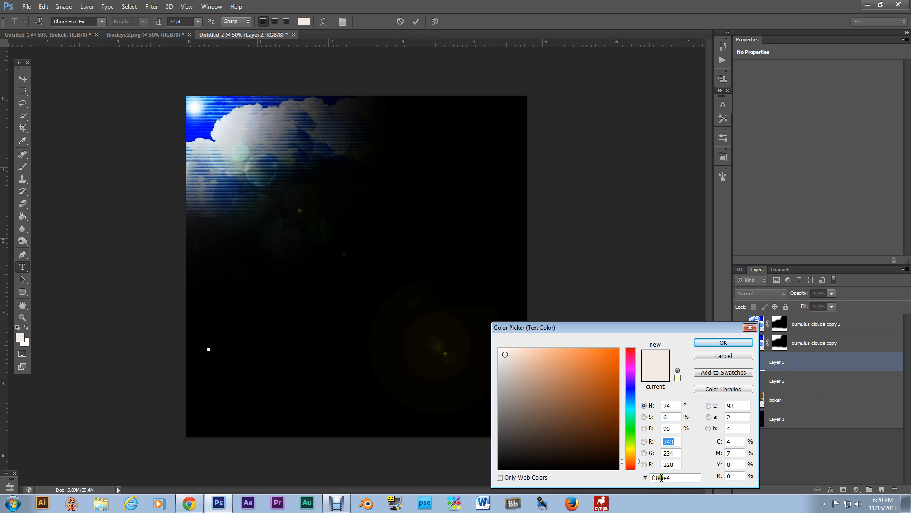
left_click(707, 343)
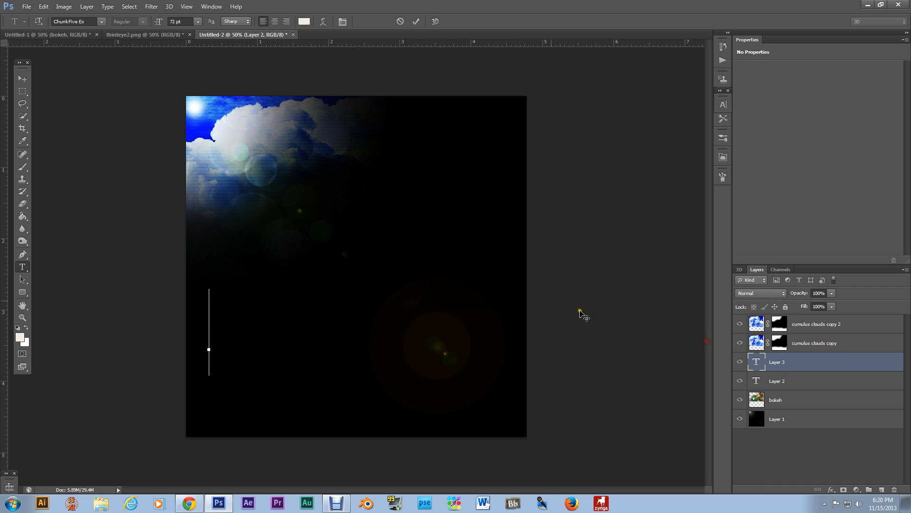
type("T")
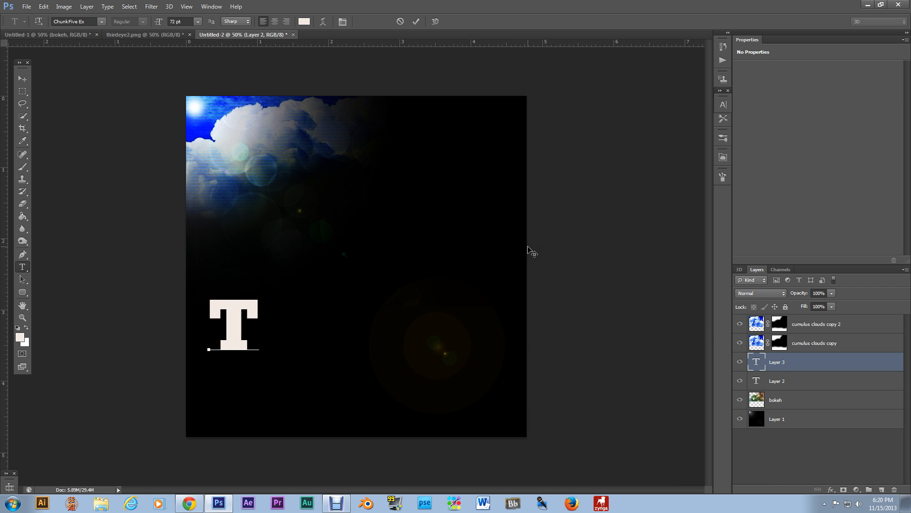
type("REBOR")
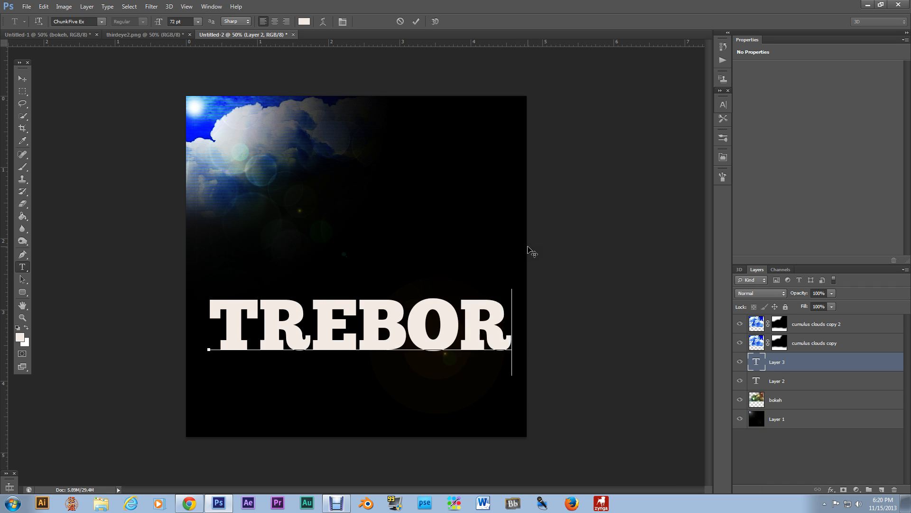
- Scale the TREBOR title to about 43% and place it near the canvas's lower-left edge
left_click(23, 78)
left_click_drag(351, 332, 335, 312)
key("ctrl+t")
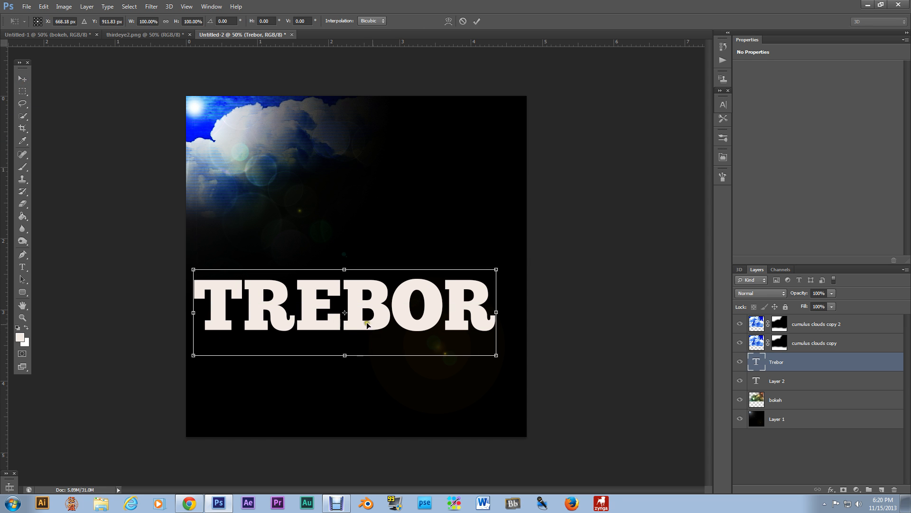
left_click_drag(497, 359, 319, 320)
left_click_drag(287, 291, 290, 347)
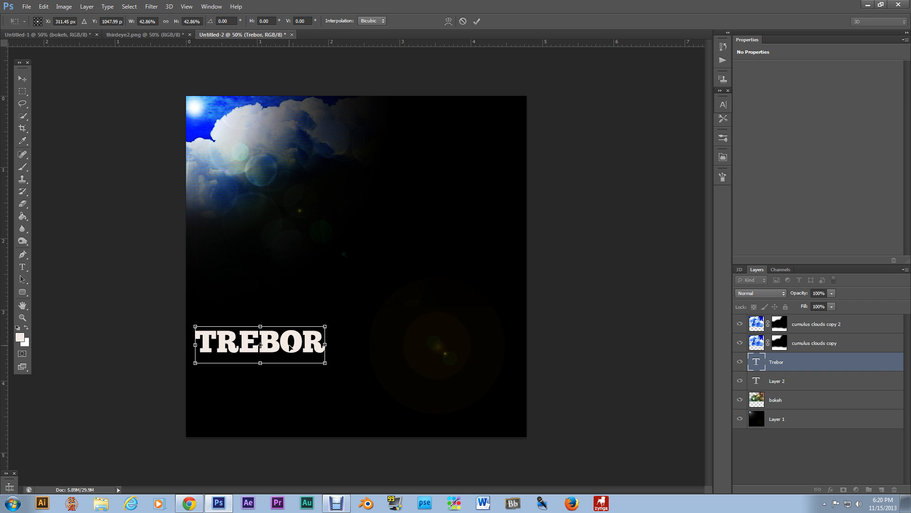
key("Return")
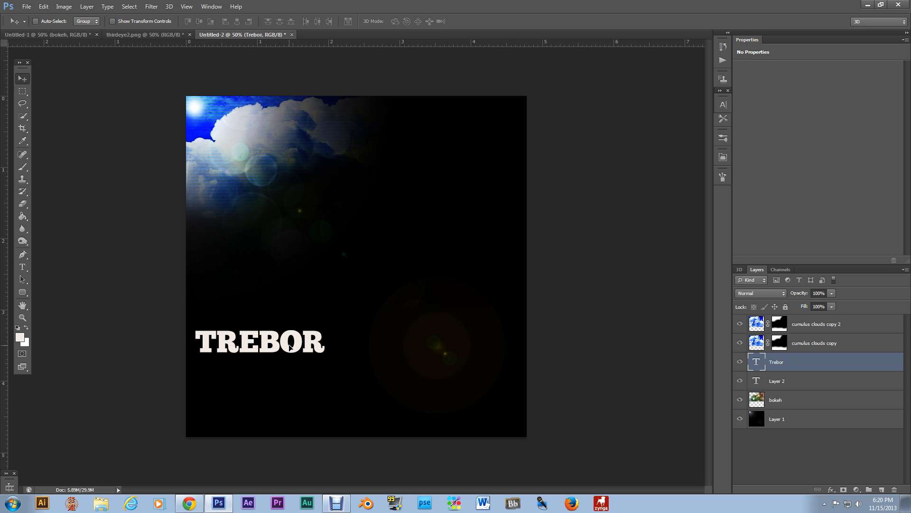
- Add the tagline CHANGE WILL SOON COME below the TREBOR title in ChunkFive Ex at 18 pt
left_click(22, 267)
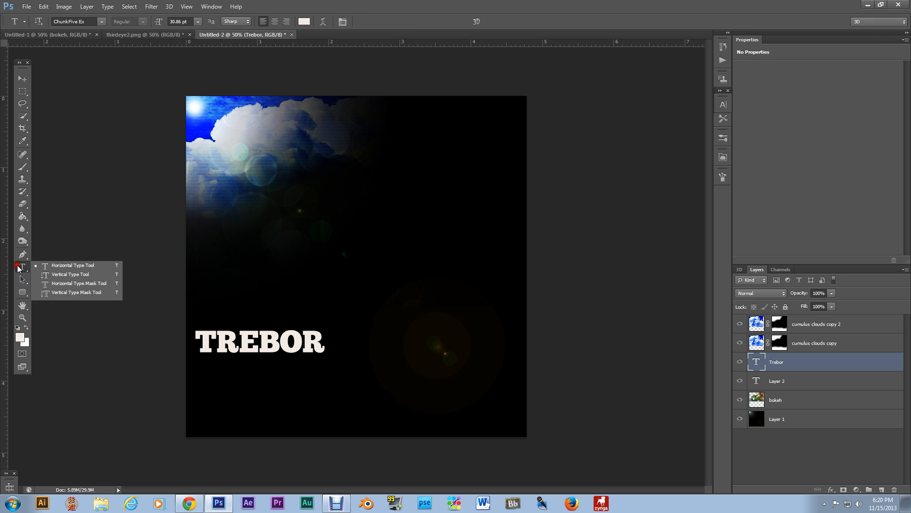
left_click(212, 403)
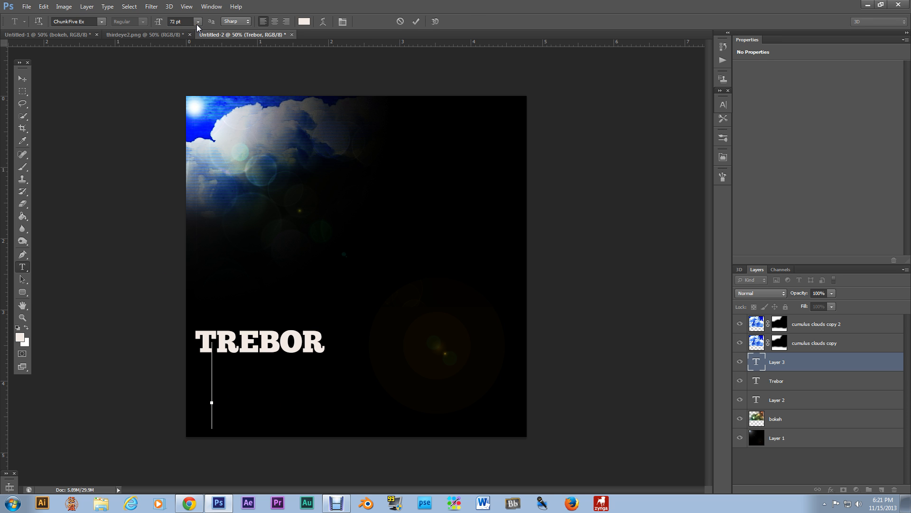
type("CHA")
key("BackSpace")
key("BackSpace")
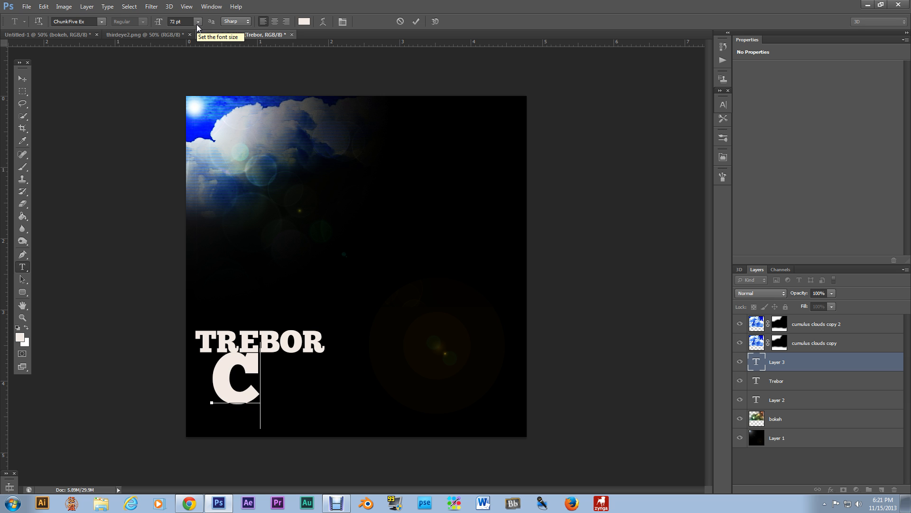
type("HANGE")
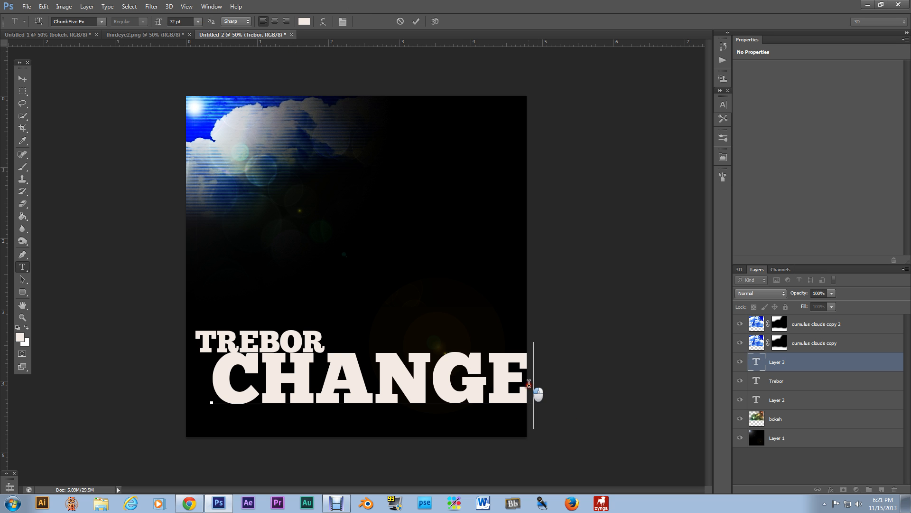
left_click_drag(536, 390, 223, 401)
left_click(197, 22)
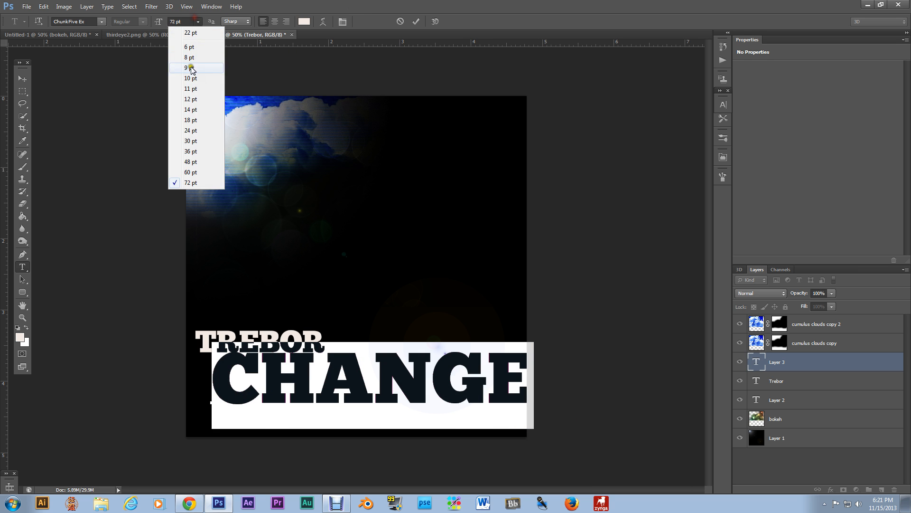
left_click(193, 122)
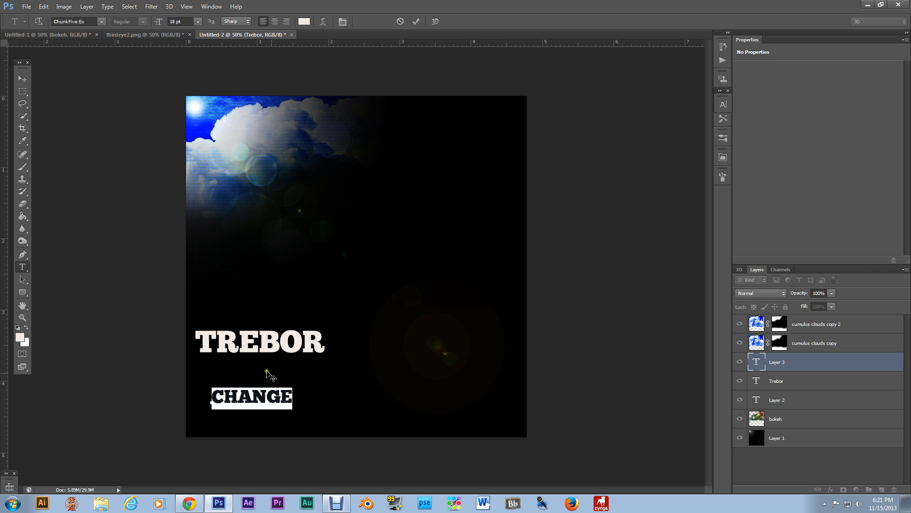
key("Right")
type("WILL SOON COME")
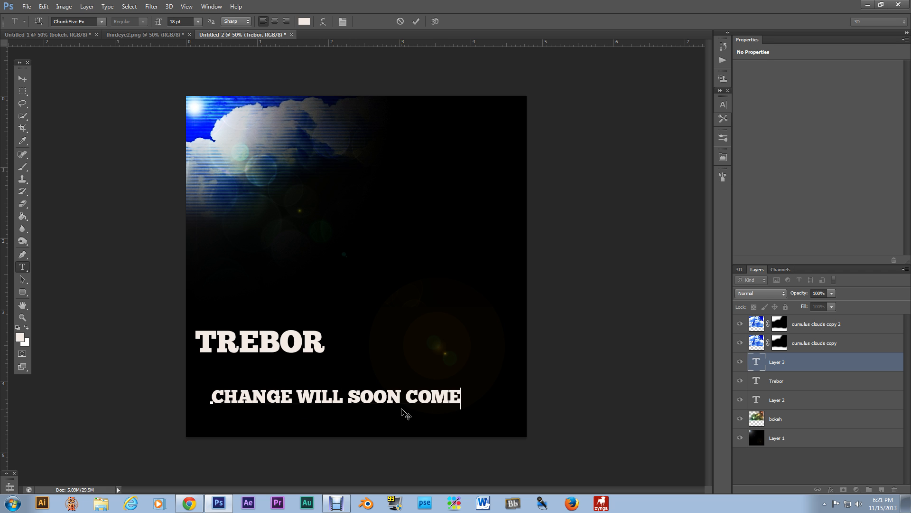
- Scale the tagline down to the width of the TREBOR title and place it directly beneath it
left_click(23, 78)
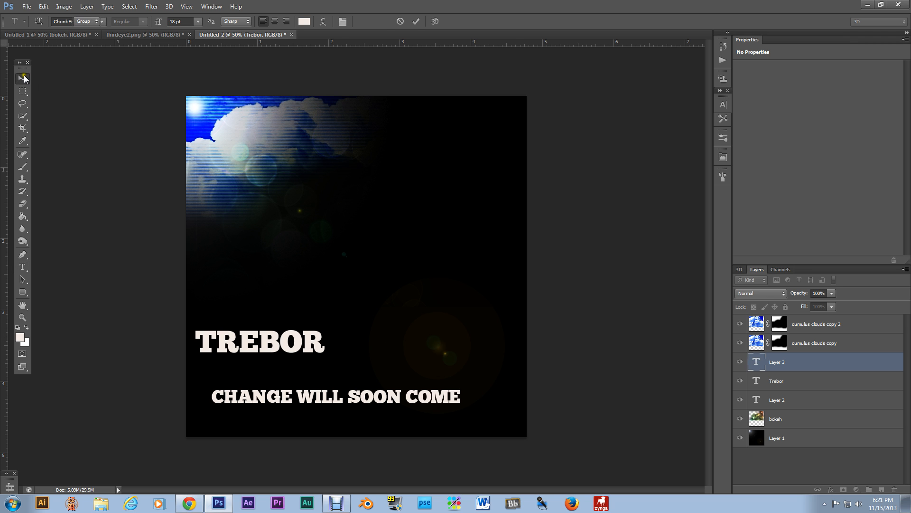
left_click_drag(308, 402, 306, 387)
key("ctrl+t")
left_click_drag(459, 371, 317, 362)
key("Return")
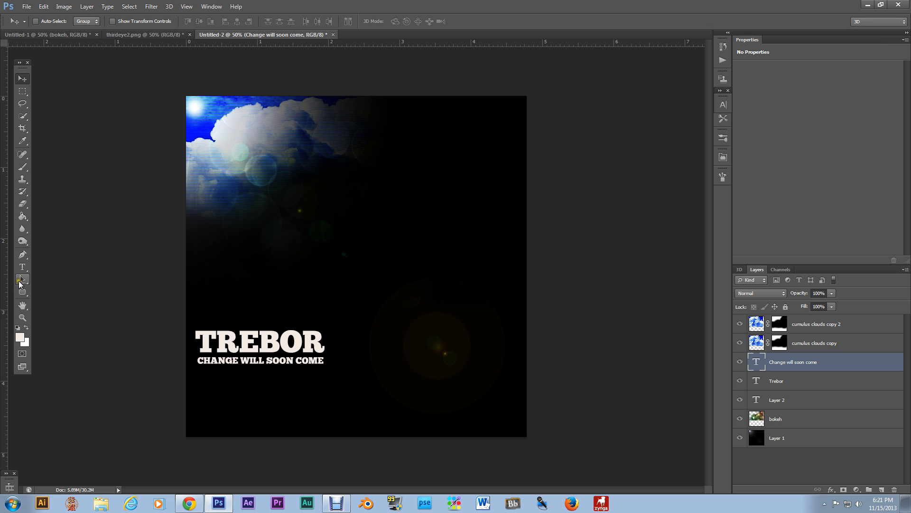
- Sample the red #aa000f from the tagline in thirdeye2.png as the foreground colour and return to Untitled-2
left_click(131, 36)
left_click(20, 337)
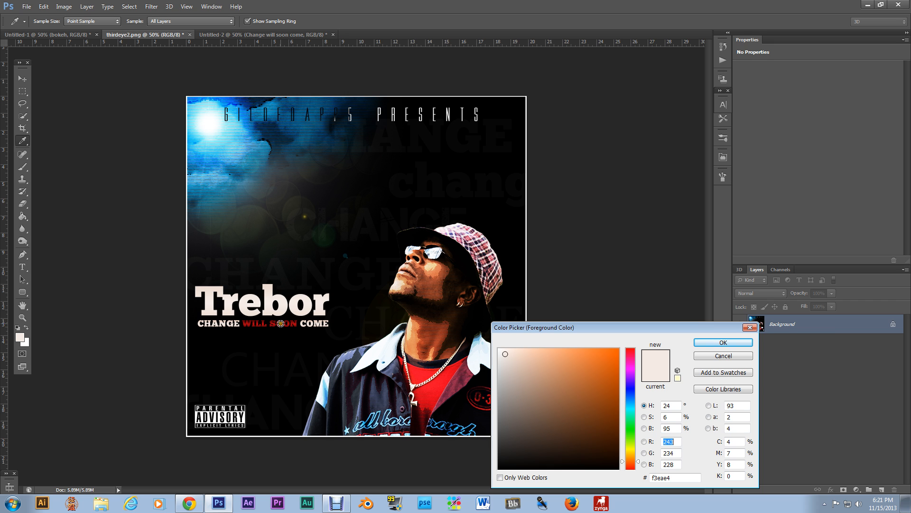
left_click(280, 323)
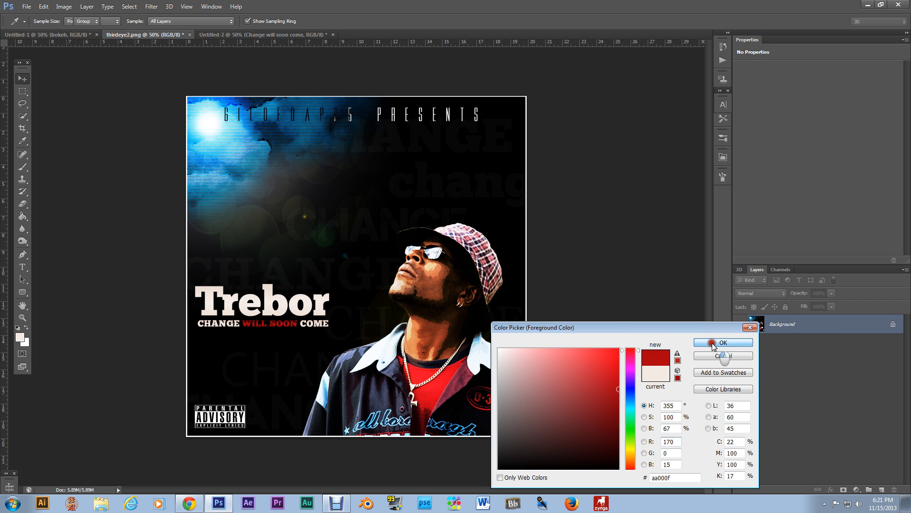
left_click(724, 342)
left_click(243, 36)
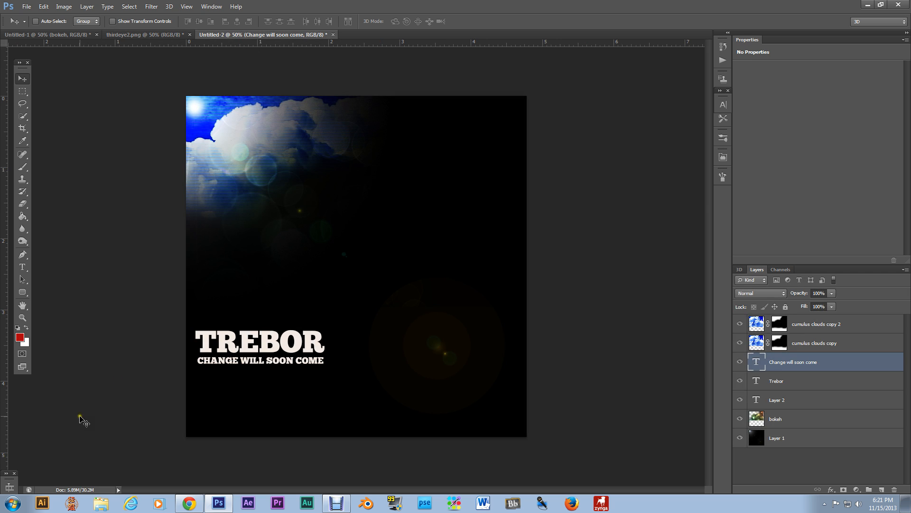
- Recolour the words WILL SOON in the tagline to the red #aa000f foreground colour
left_click(23, 267)
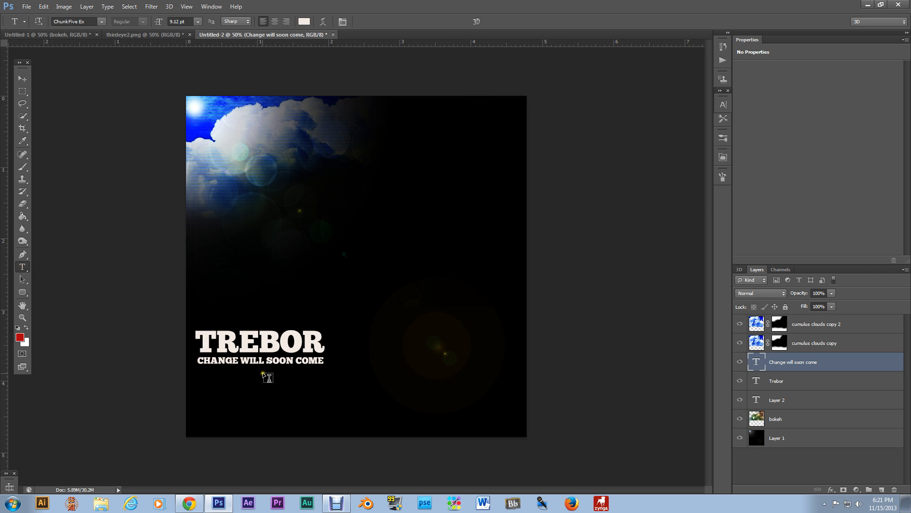
left_click_drag(241, 359, 291, 367)
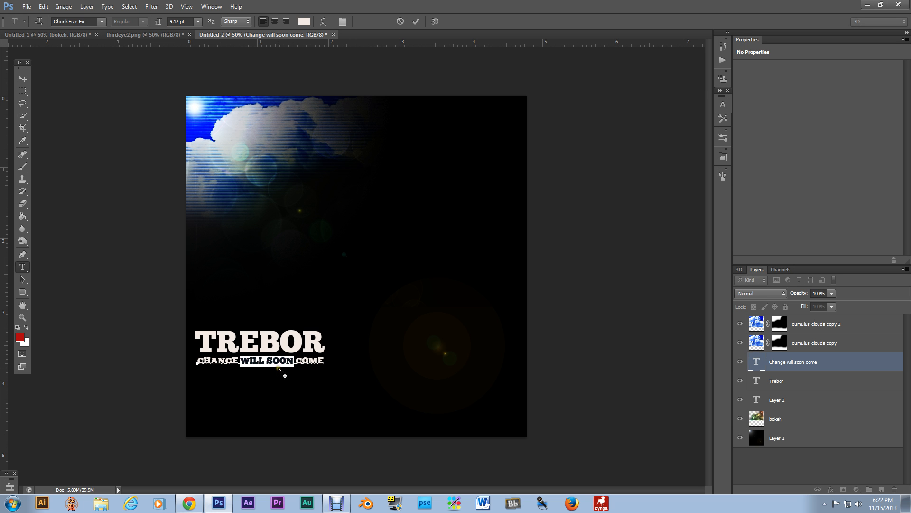
left_click(303, 22)
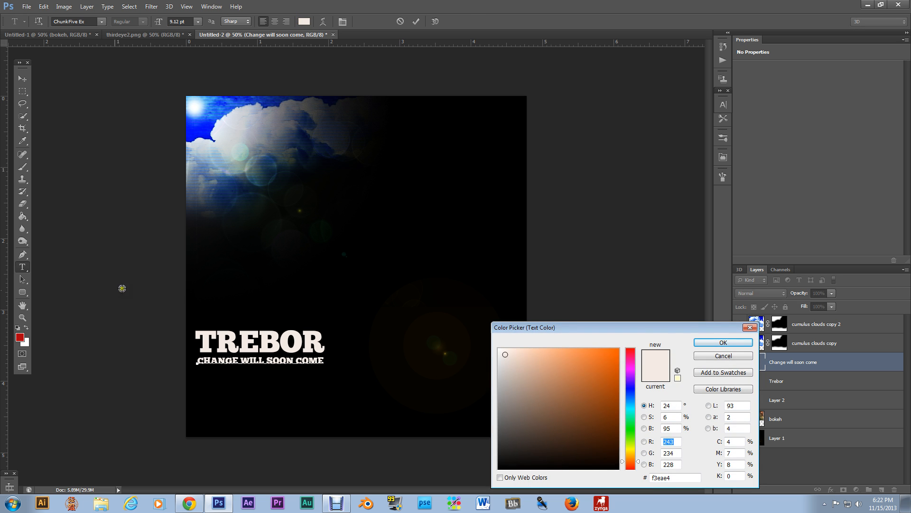
left_click(20, 337)
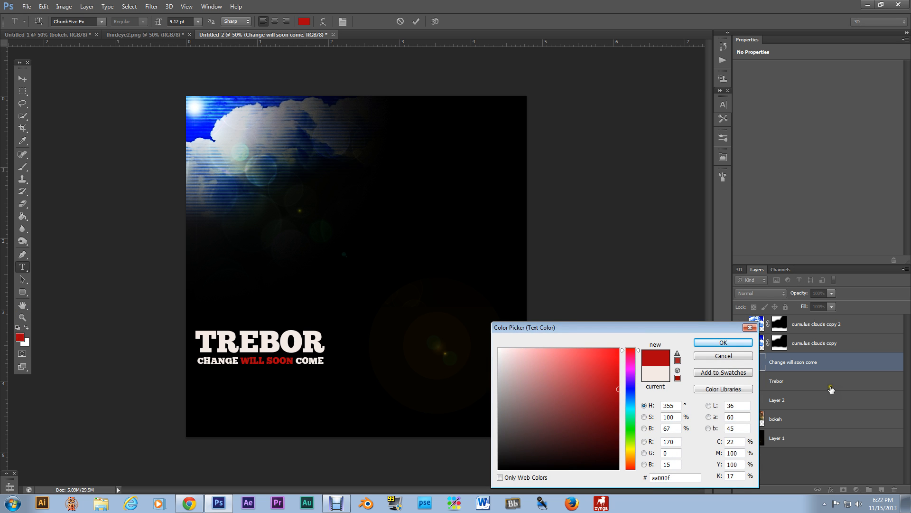
left_click(743, 343)
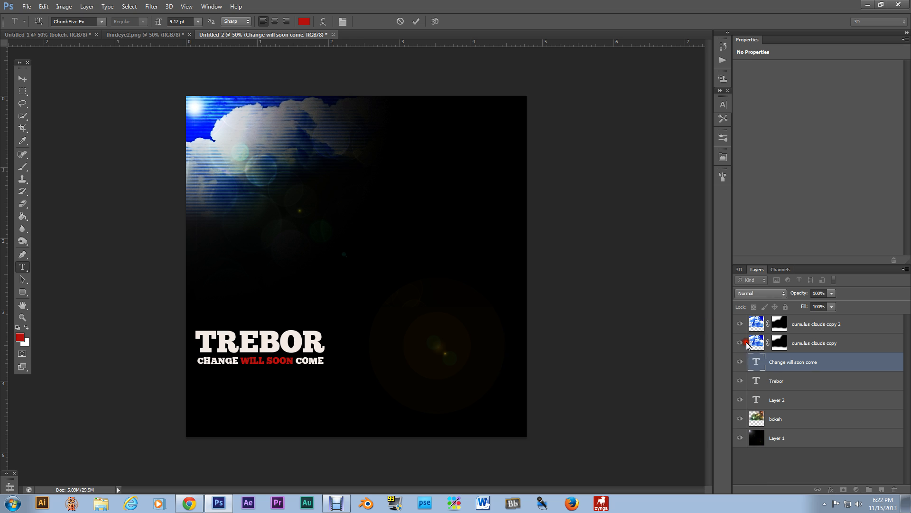
left_click(22, 78)
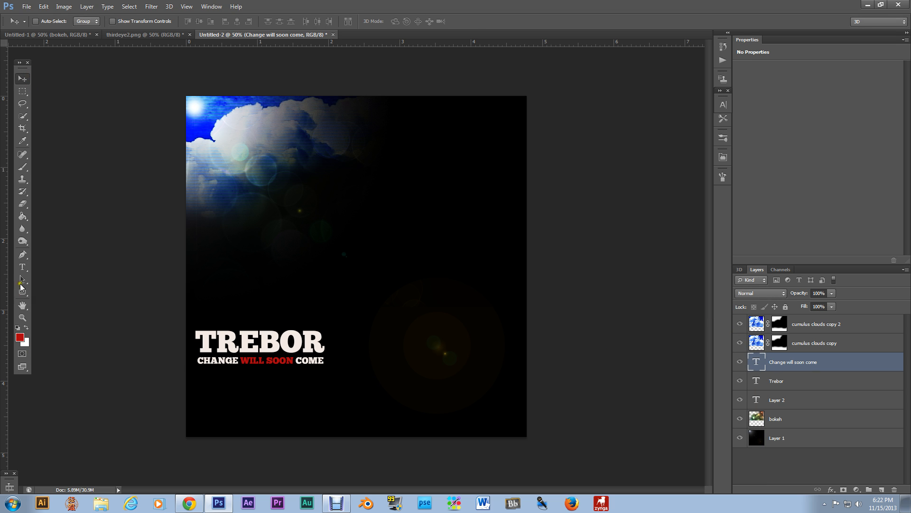
- Copy the words WILL SOON from the tagline and paste them as a separate text layer near the canvas's lower edge
left_click(22, 266)
left_click_drag(238, 358, 290, 369)
key("ctrl+c")
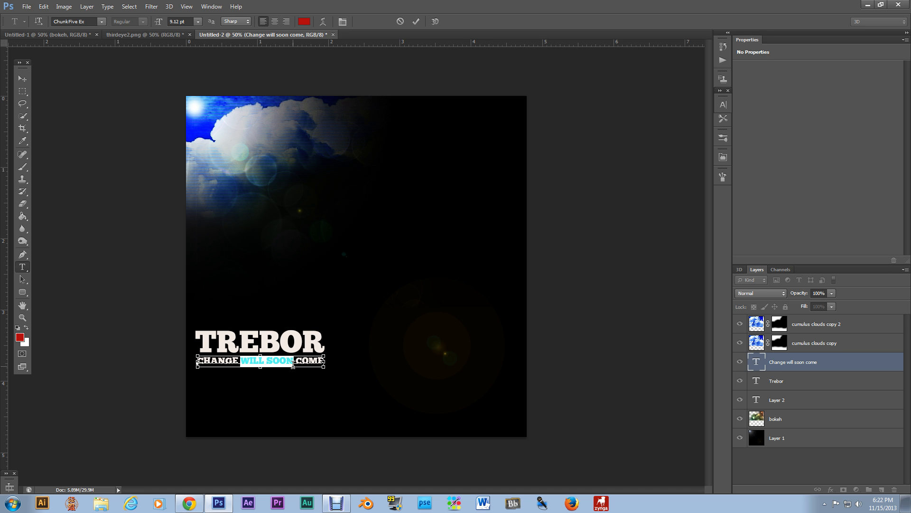
left_click(22, 259)
left_click(22, 269)
left_click(233, 420)
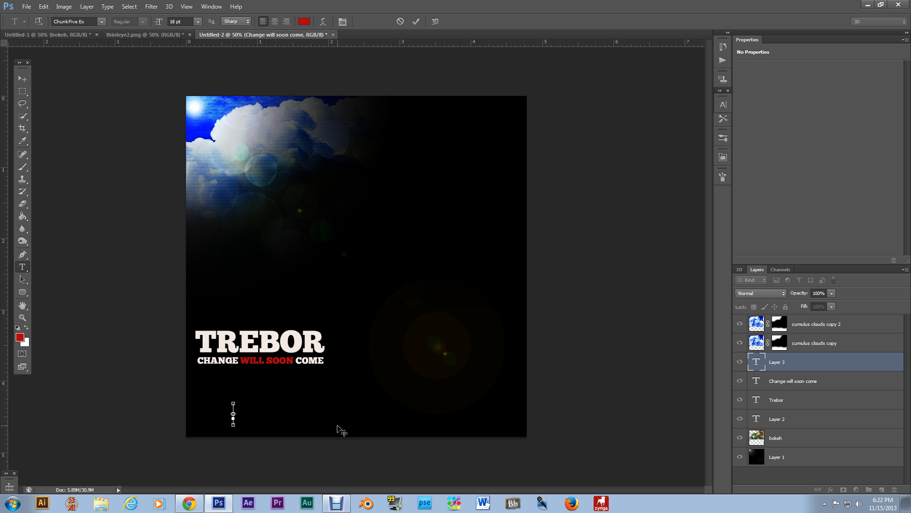
key("ctrl+v")
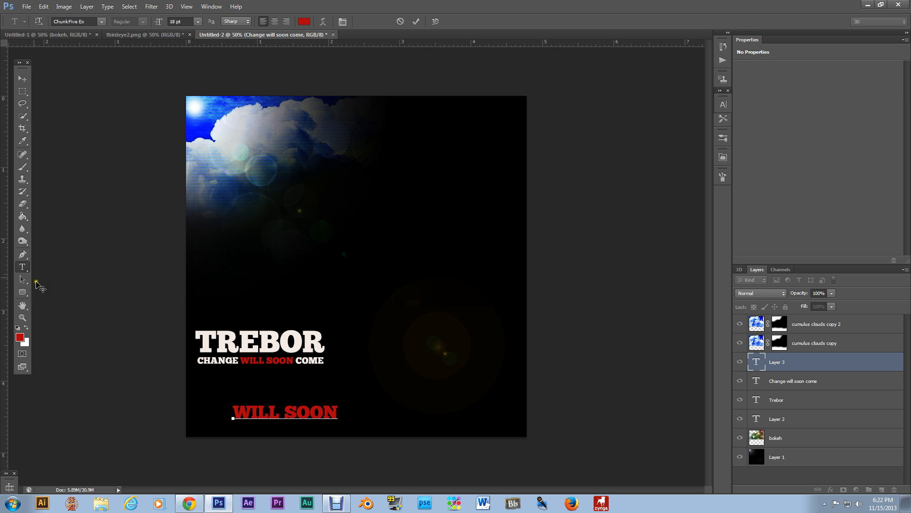
- Set the separate WILL SOON text to the tagline's 9.12 pt size and place it exactly over the same words in the tagline
left_click(21, 267)
left_click(272, 363)
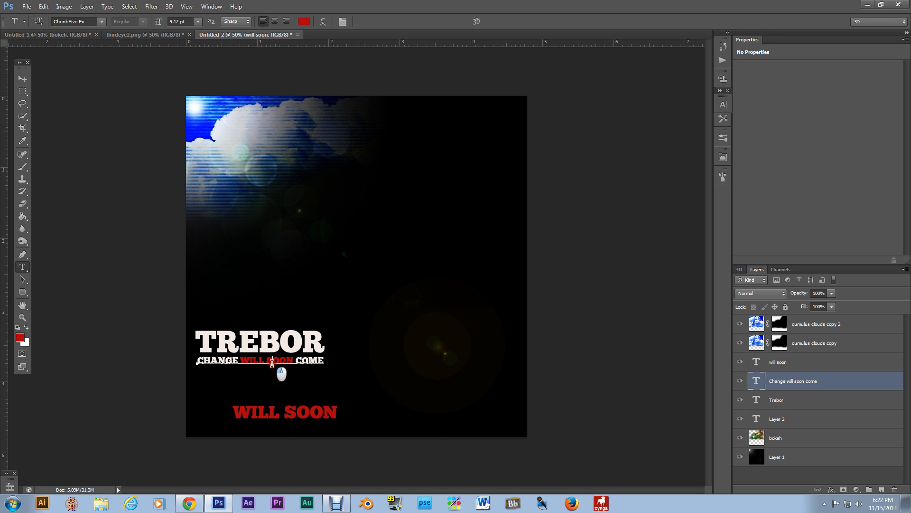
left_click(22, 267)
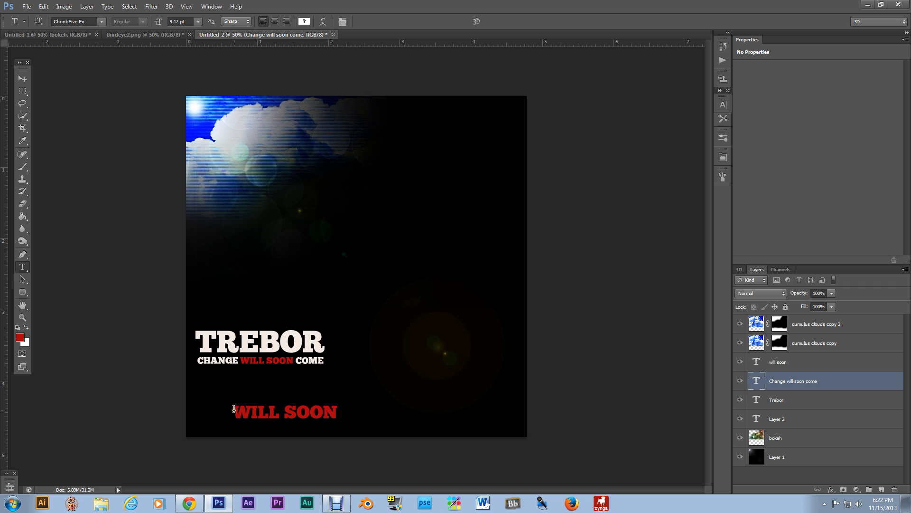
left_click_drag(234, 409, 346, 423)
left_click(154, 23)
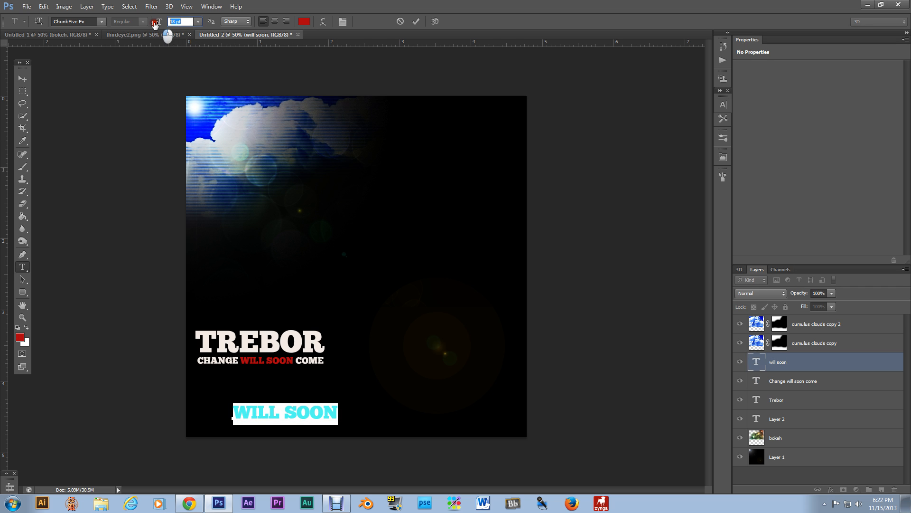
type("9.12")
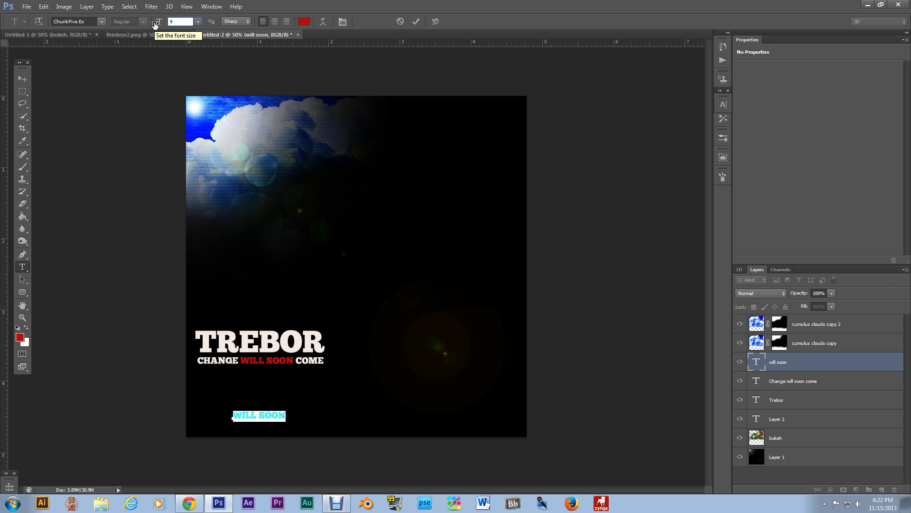
left_click(22, 78)
left_click_drag(261, 415, 272, 359)
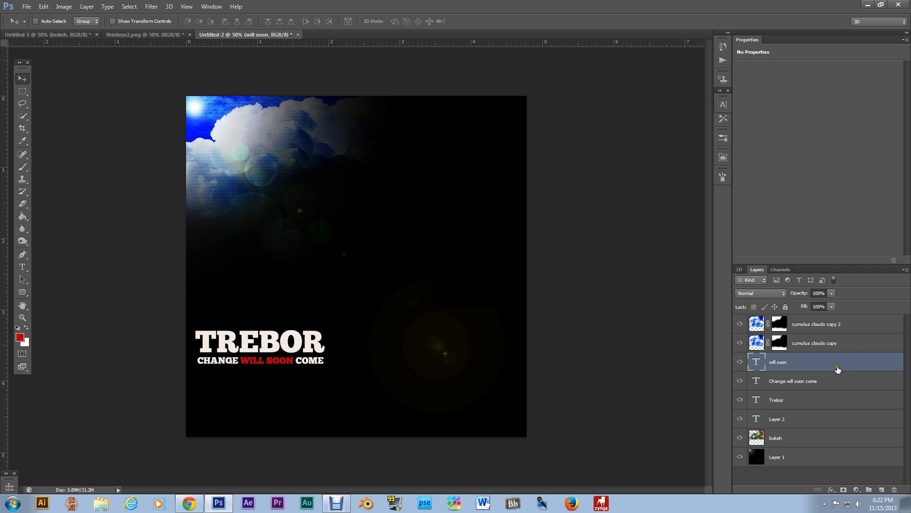
- Add a Gradient Overlay to the will soon layer with Reflected style, reversed black-to-white gradient and 70% scale
double_click(863, 367)
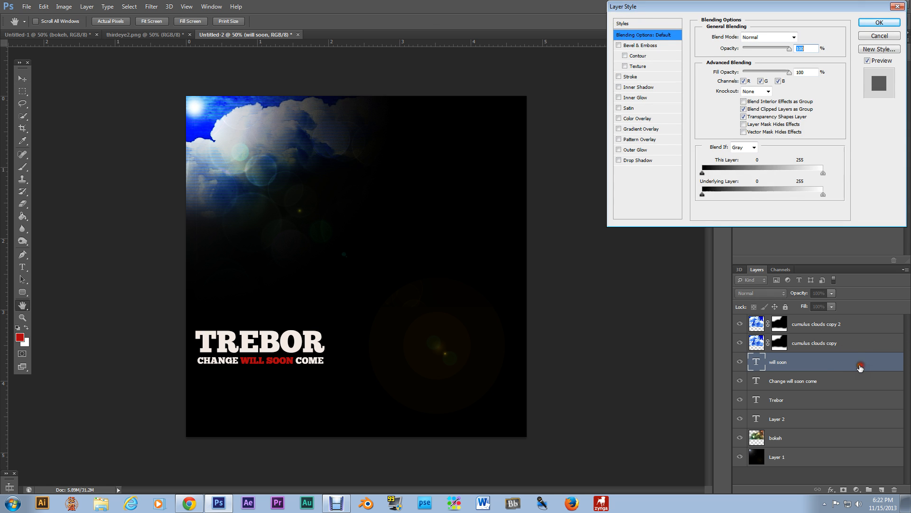
left_click(619, 129)
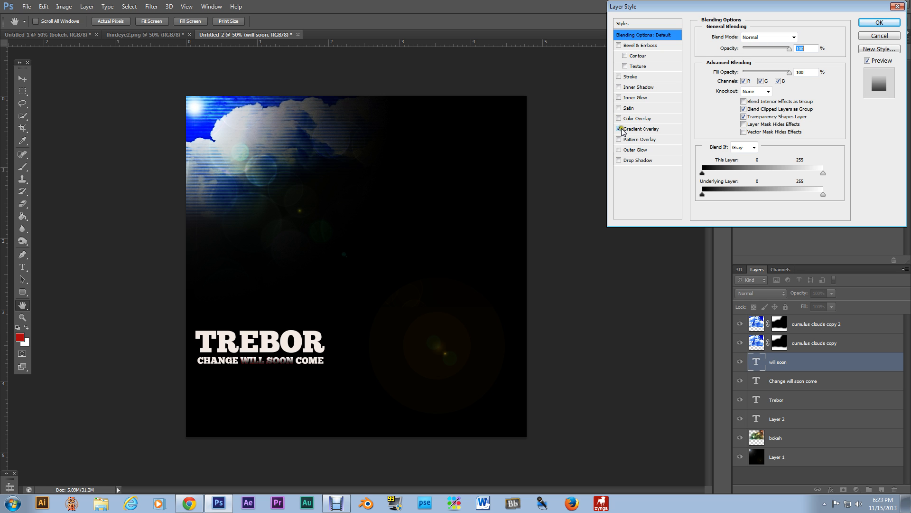
left_click(627, 131)
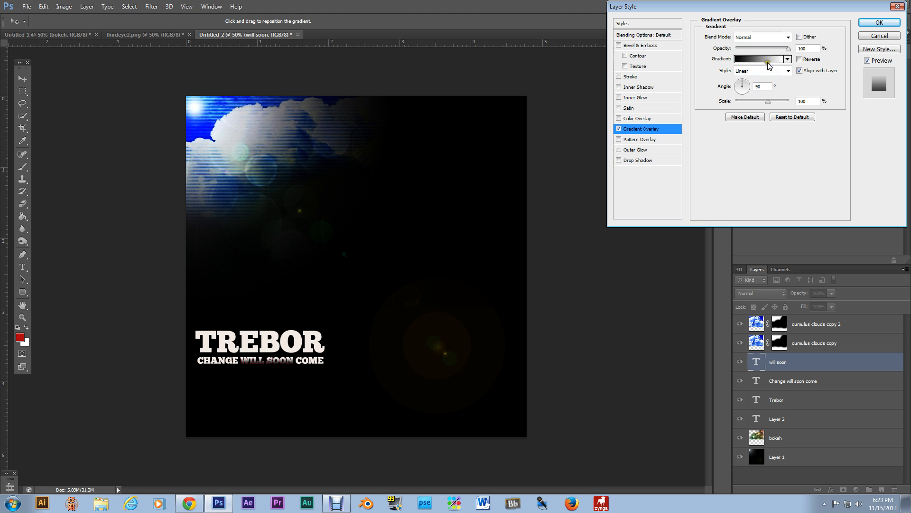
left_click(788, 71)
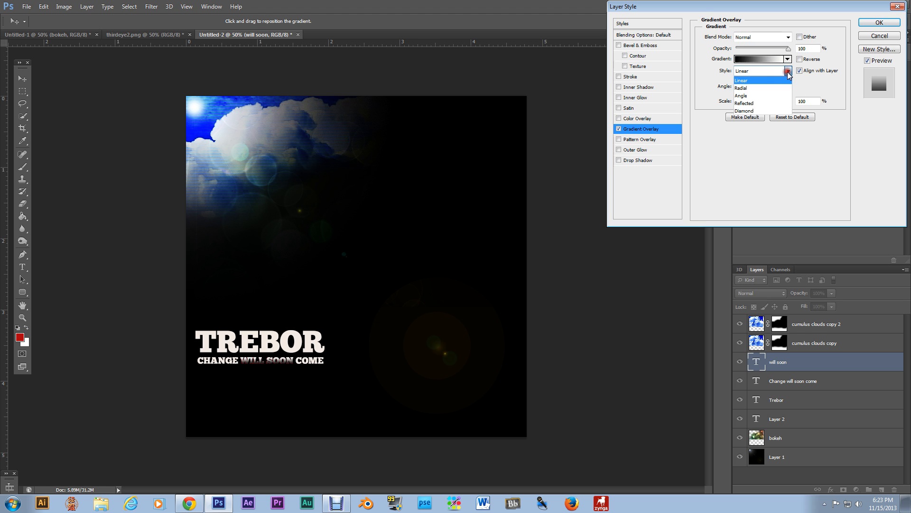
left_click(762, 103)
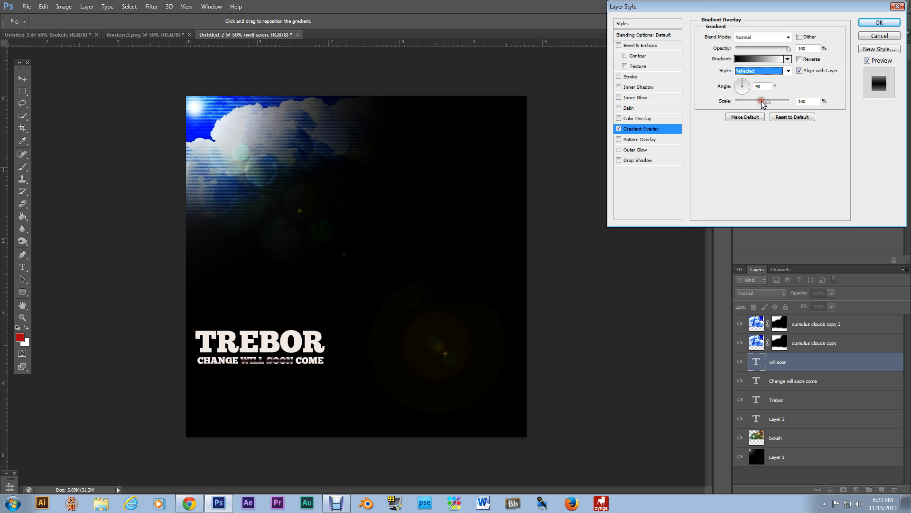
left_click(800, 59)
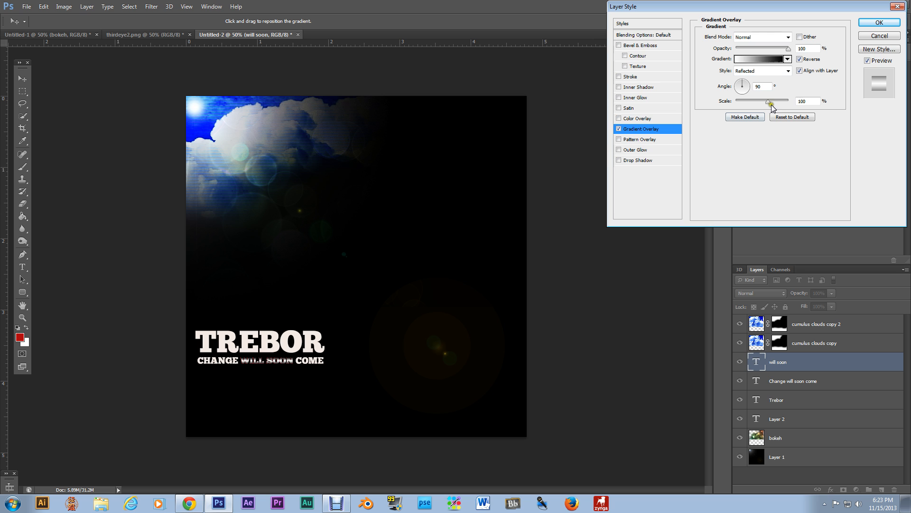
left_click_drag(771, 105, 756, 104)
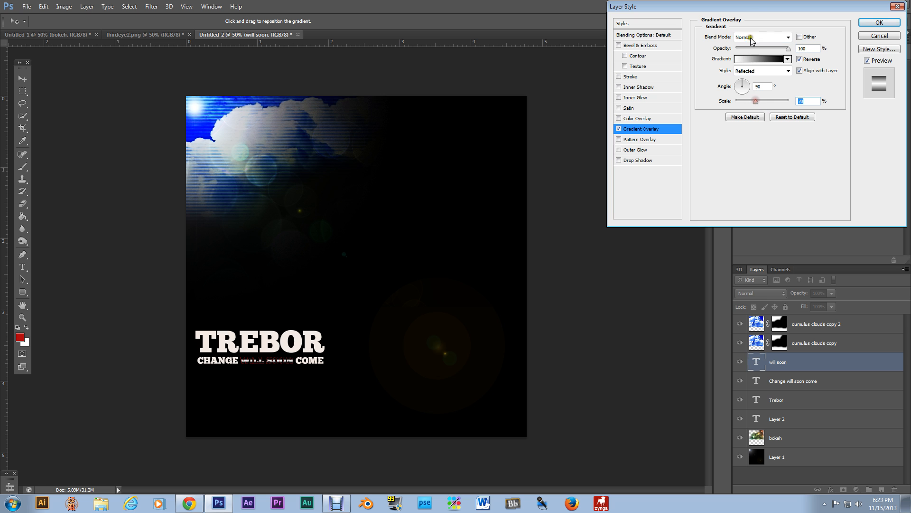
- Set the gradient overlay's blend mode to Overlay, lower its opacity and apply the layer style
left_click(788, 37)
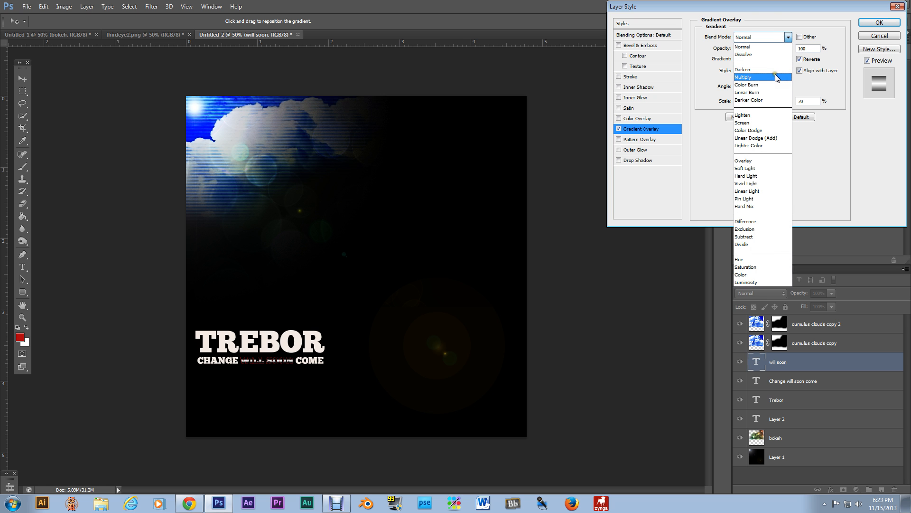
left_click(776, 76)
left_click(788, 37)
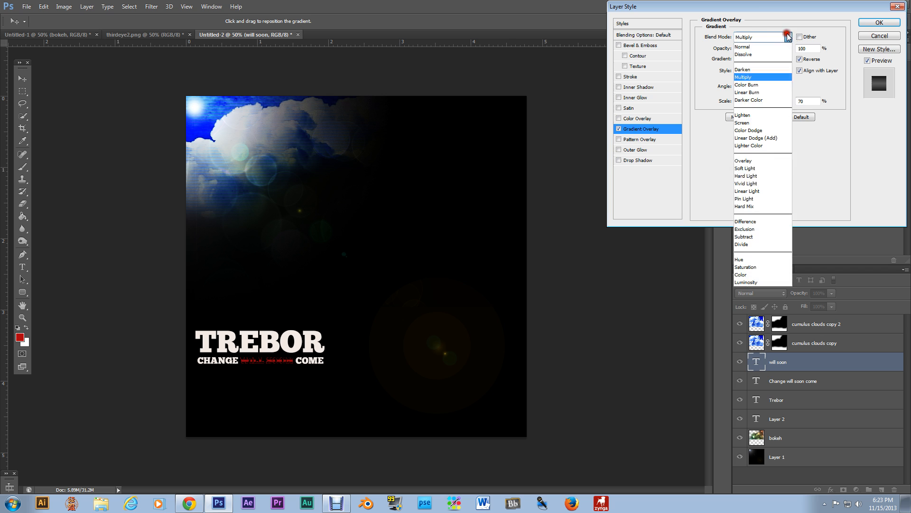
left_click(775, 162)
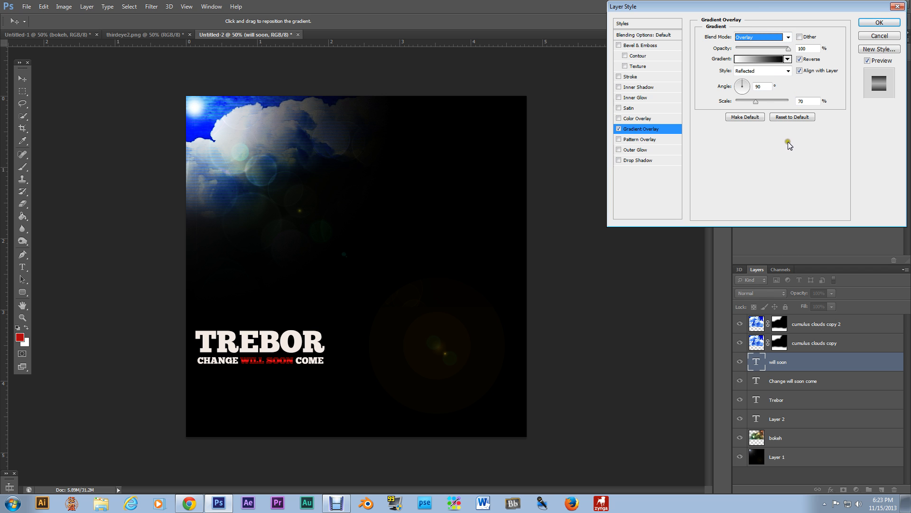
left_click_drag(788, 48, 765, 52)
left_click(879, 22)
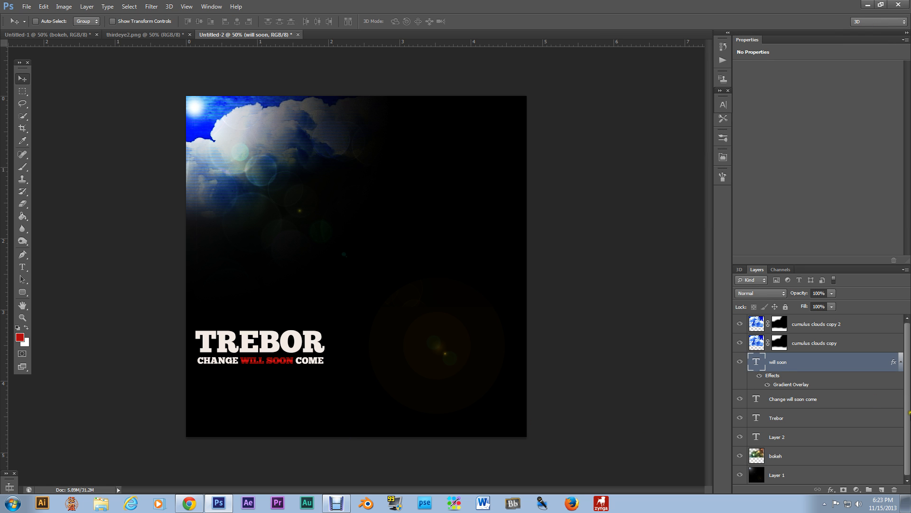
- Add a new layer above cumulus clouds copy 2 and make a rectangular selection leaving a thin margin along the canvas edges
left_click(895, 331)
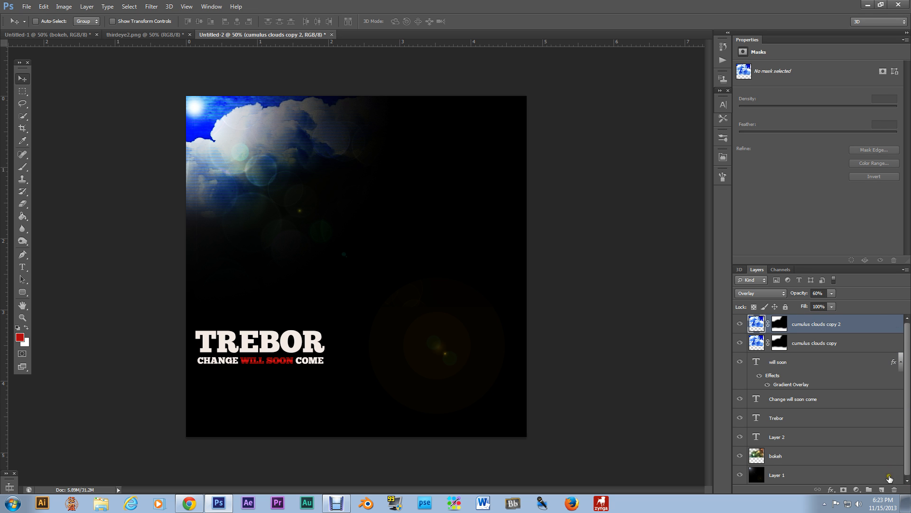
left_click(882, 490)
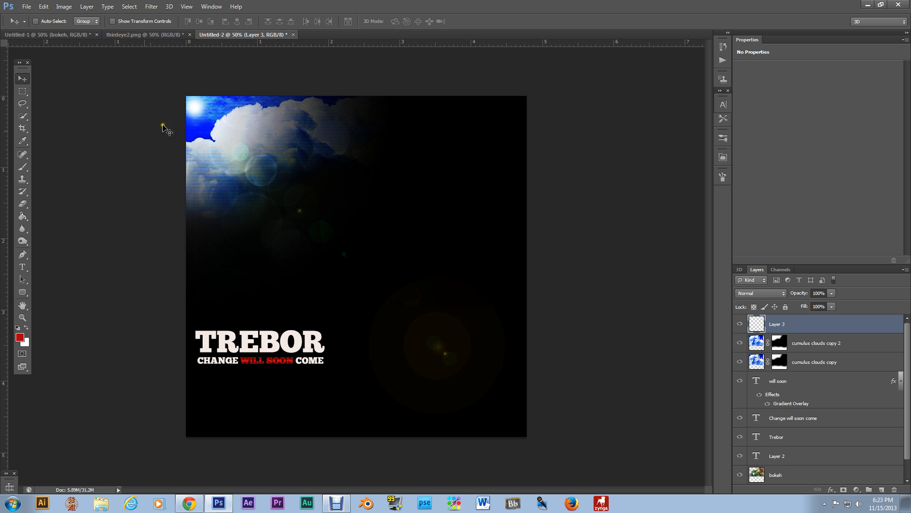
left_click(23, 91)
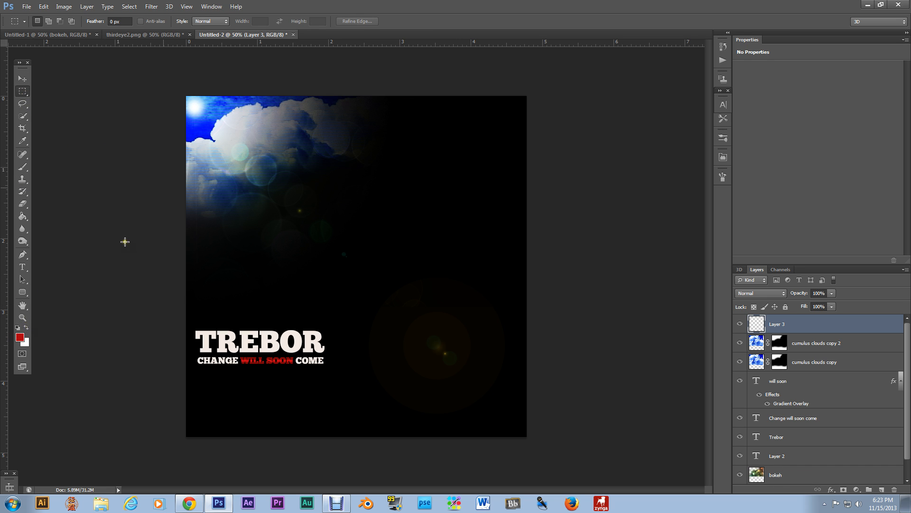
left_click(23, 93)
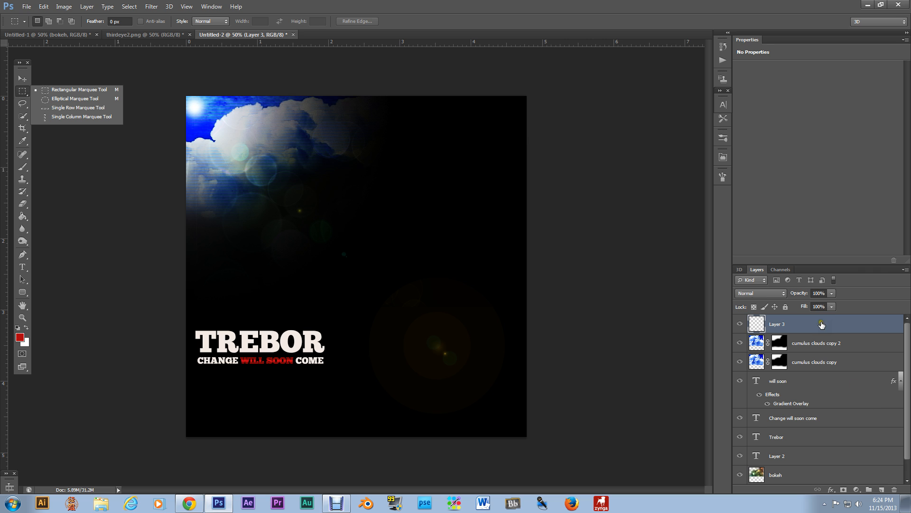
left_click(191, 100)
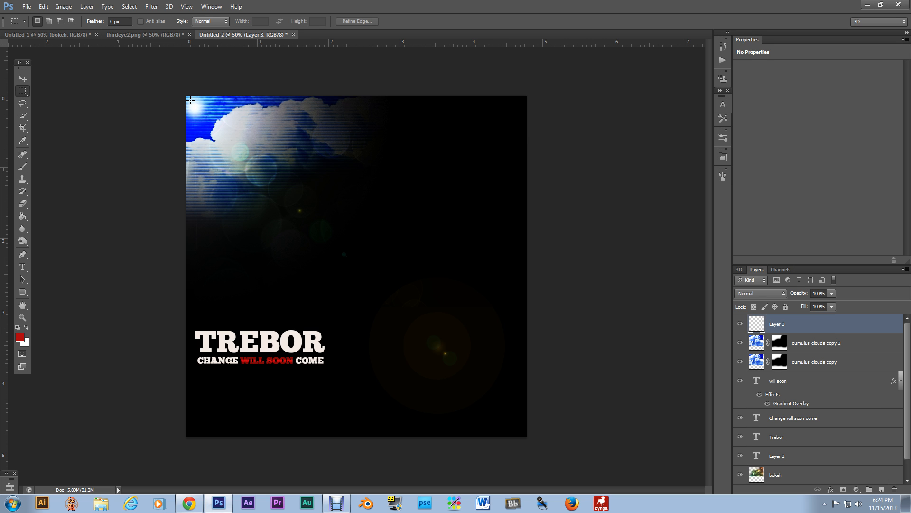
left_click_drag(190, 99, 524, 432)
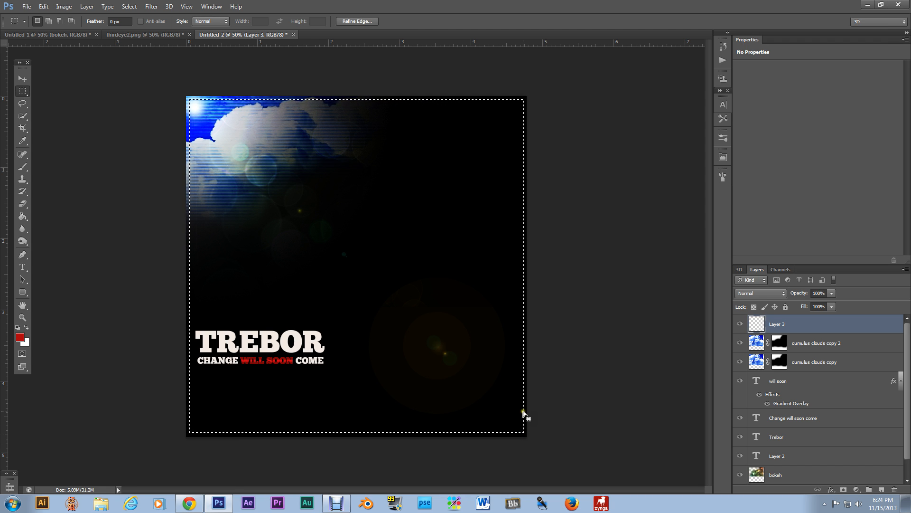
- Invert the selection and fill the thin frame around the canvas with white on the new layer
right_click(524, 410)
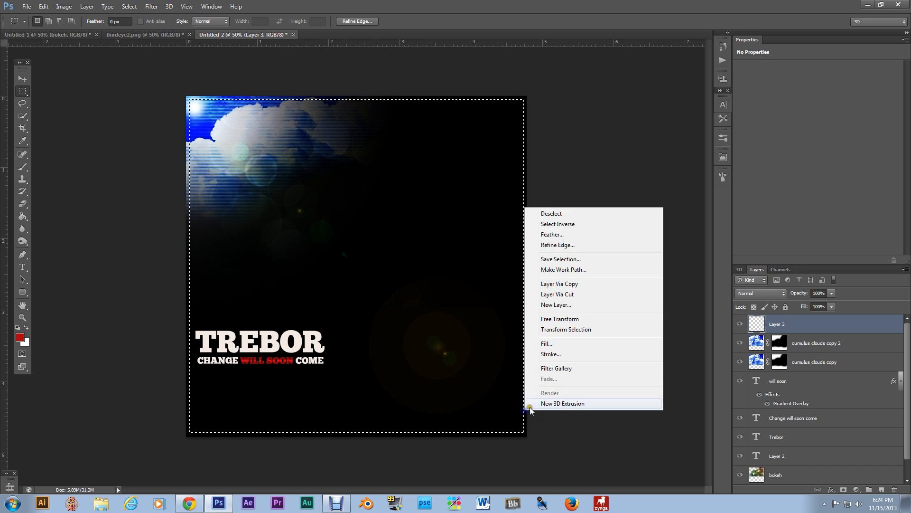
left_click(574, 225)
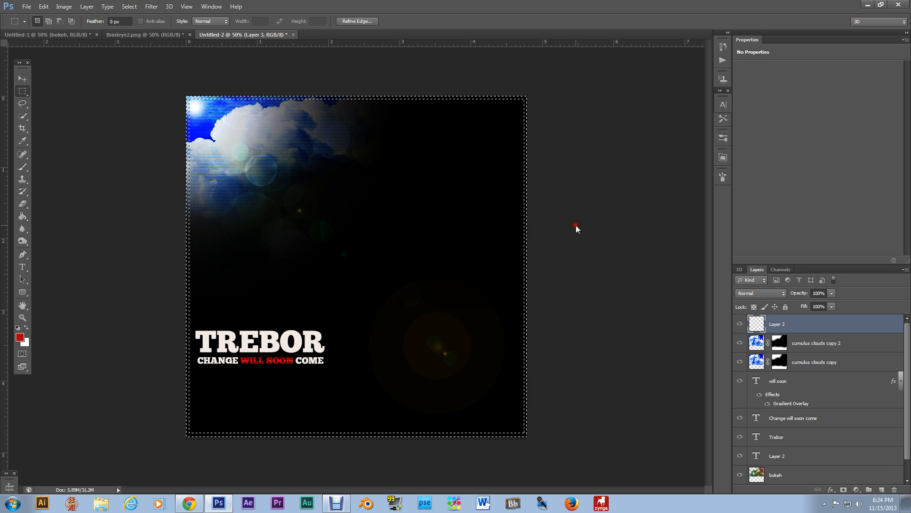
left_click(26, 327)
left_click(23, 216)
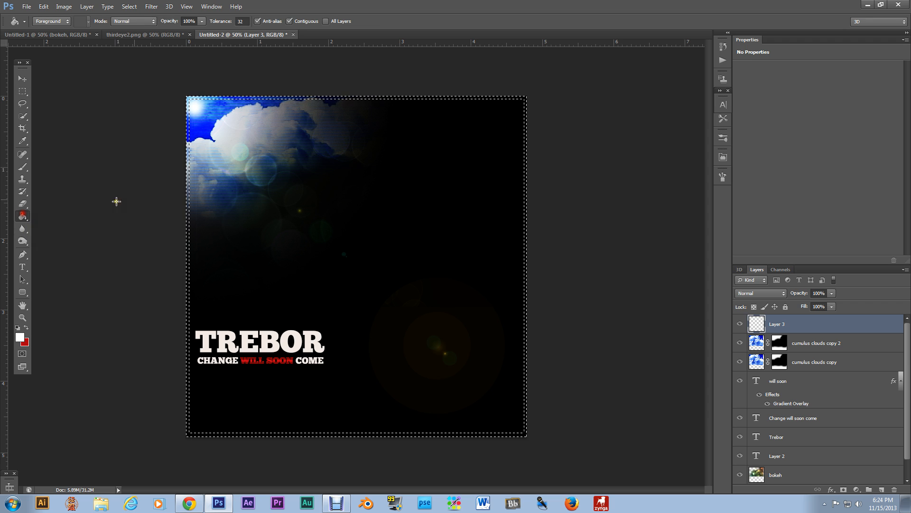
left_click(186, 192)
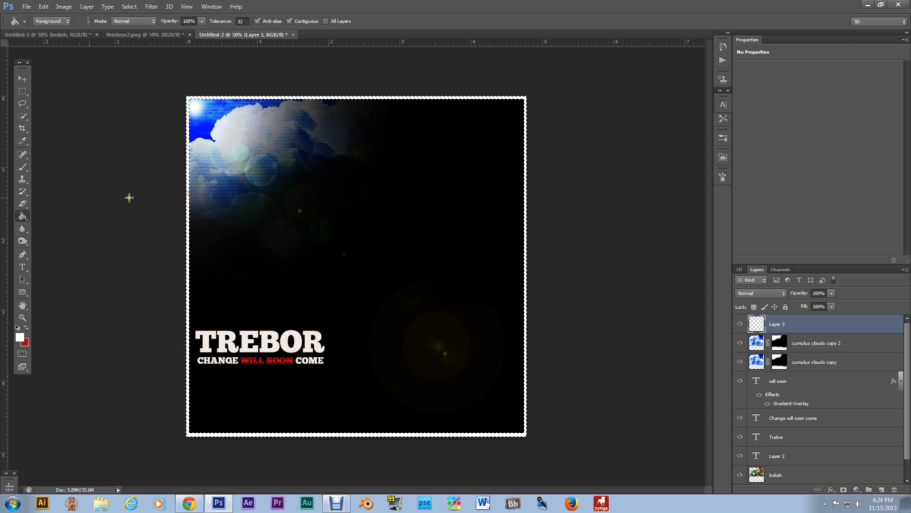
- Clear the selection and bring the man's cutout from Untitled-1 into Untitled-2 beneath the white border layer, positioned at the cover's lower-right corner
key("ctrl+d")
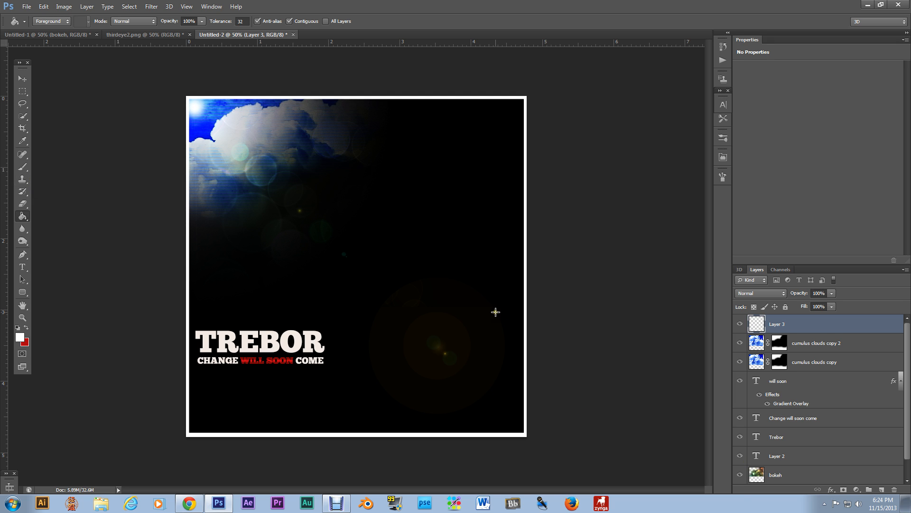
left_click(22, 78)
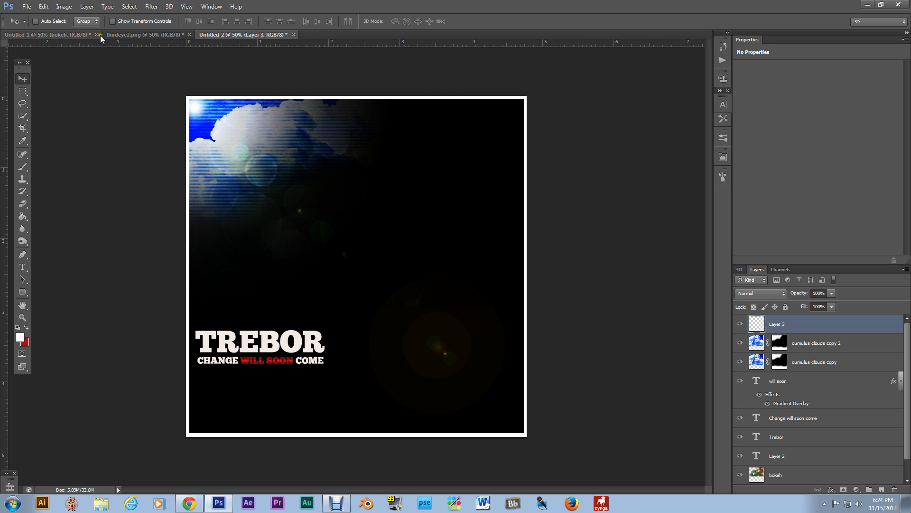
left_click(40, 36)
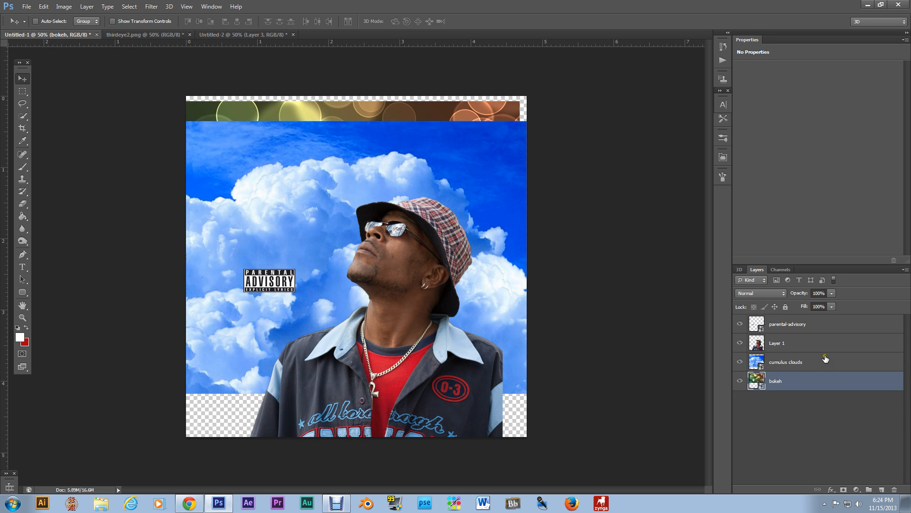
left_click(814, 328)
left_click(814, 343)
left_click_drag(396, 272, 430, 264)
left_click_drag(854, 328, 855, 352)
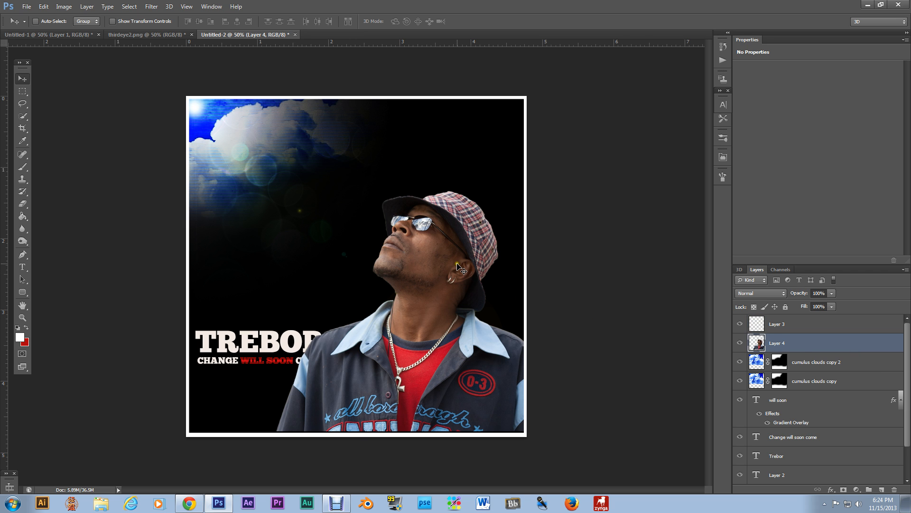
left_click_drag(459, 264, 482, 274)
- Duplicate the man's photo layer, Layer 4, within the same document
left_click(775, 342)
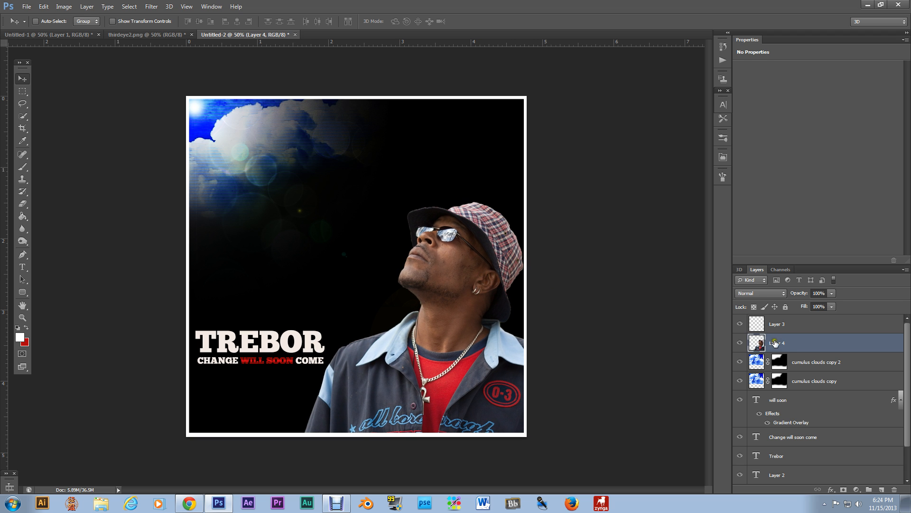
right_click(788, 347)
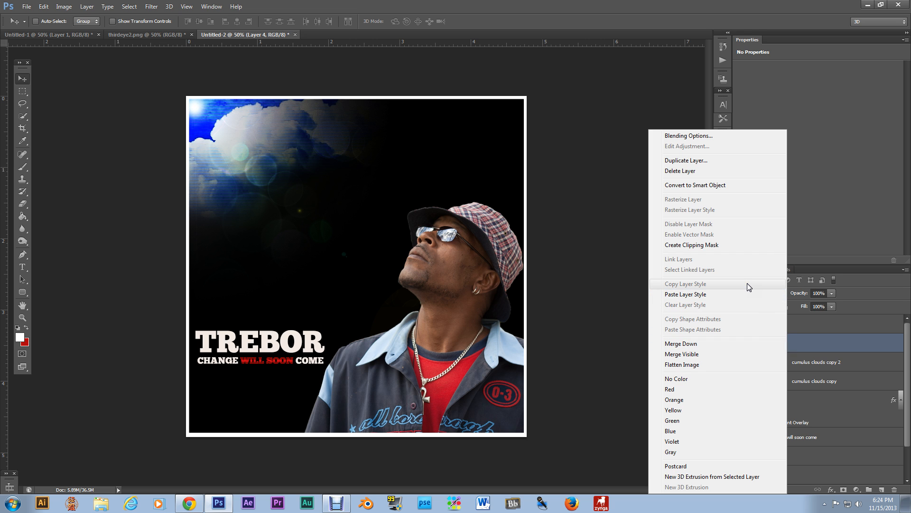
left_click(732, 161)
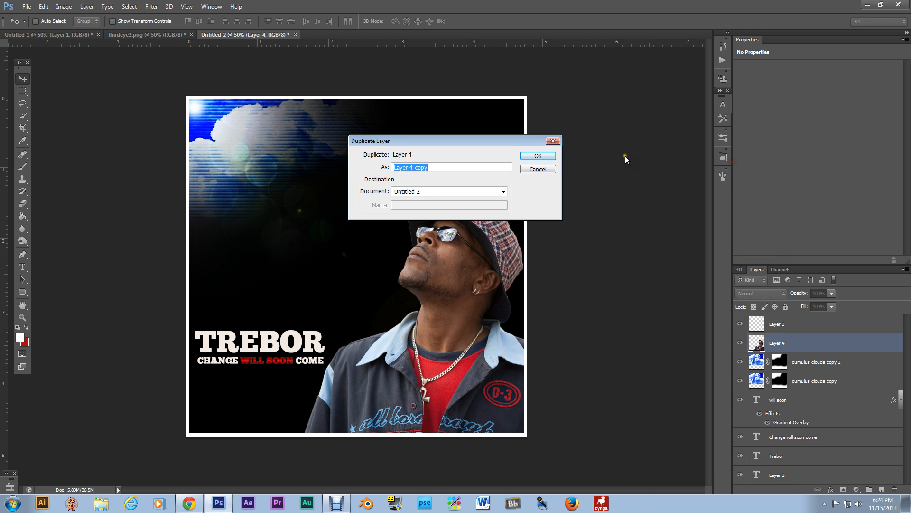
left_click(550, 156)
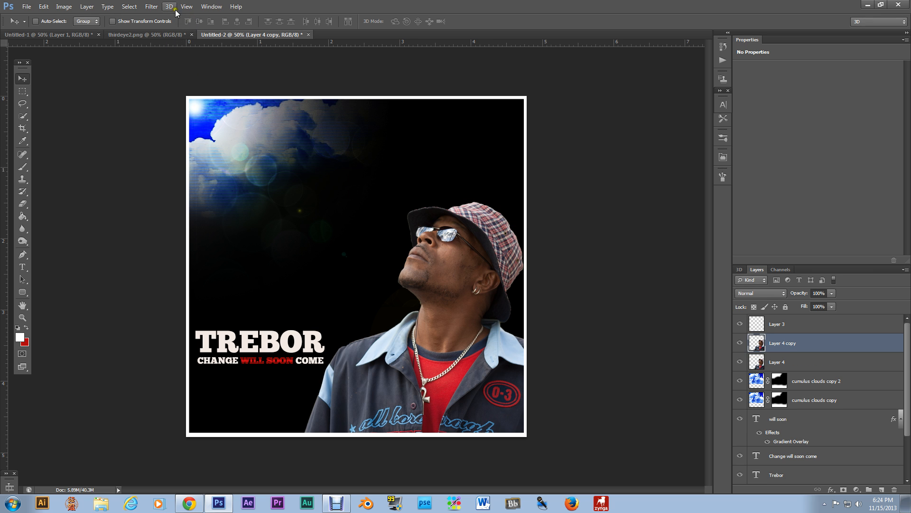
- Apply the Cutout filter to the duplicated photo with 8 levels, edge simplicity 0 and edge fidelity 3
left_click(152, 7)
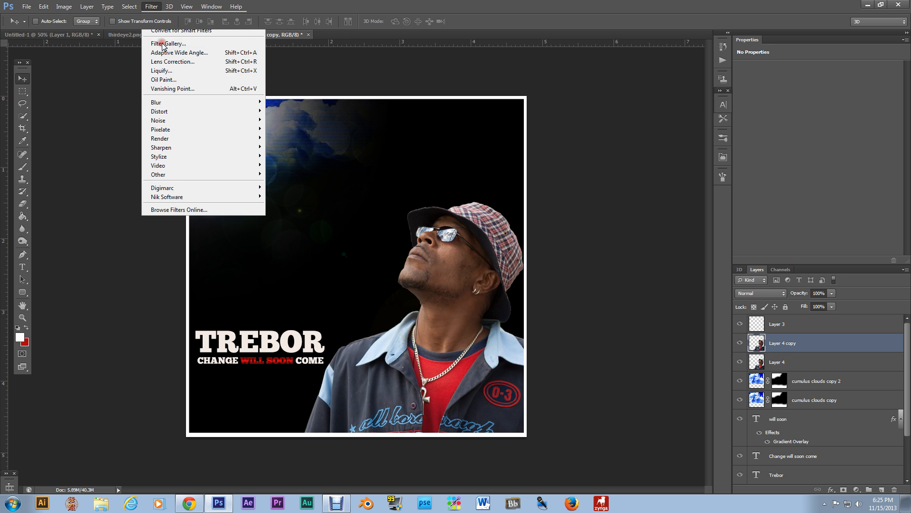
left_click(164, 43)
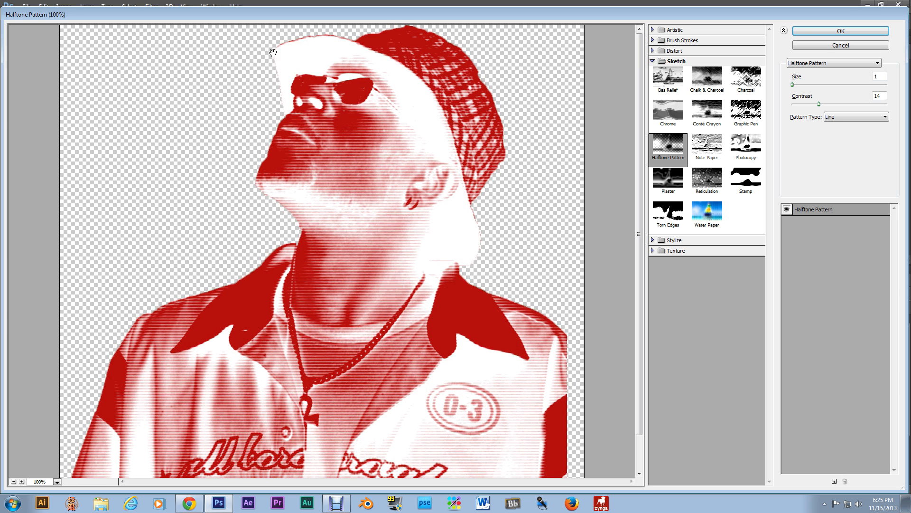
left_click(653, 61)
left_click(653, 29)
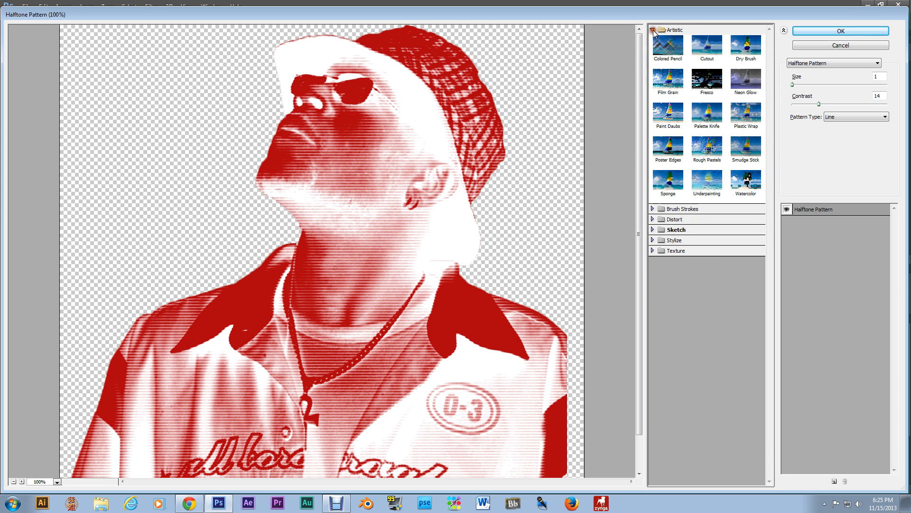
left_click(707, 48)
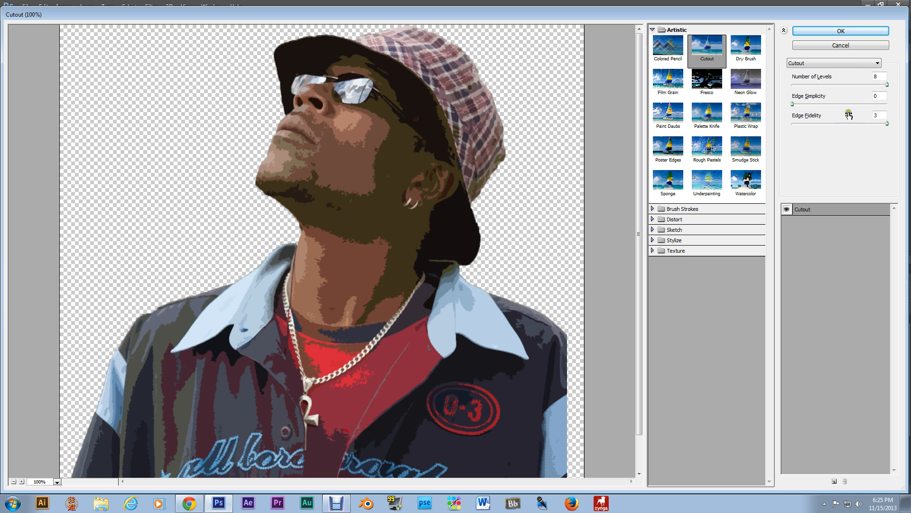
left_click(841, 31)
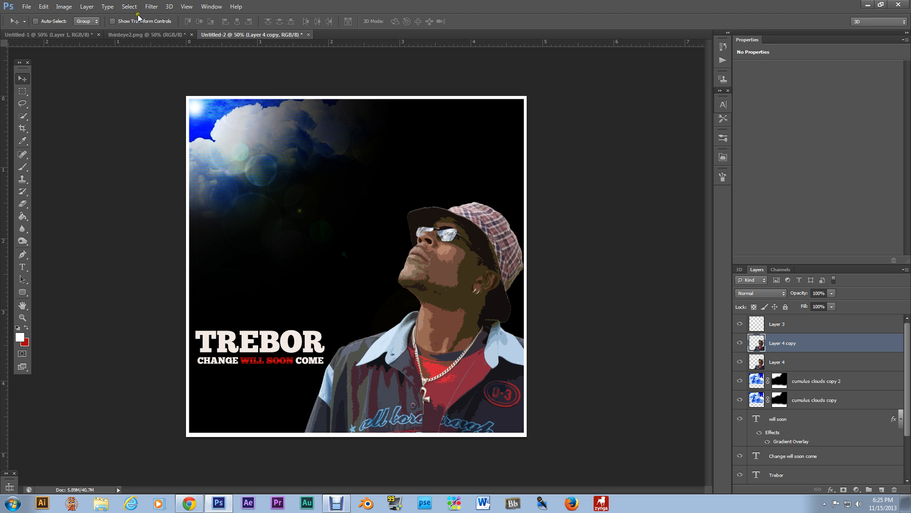
- Apply the Crosshatch brush-stroke filter to the same copy with stroke length 8, sharpness 6 and strength 1
left_click(151, 7)
left_click(160, 46)
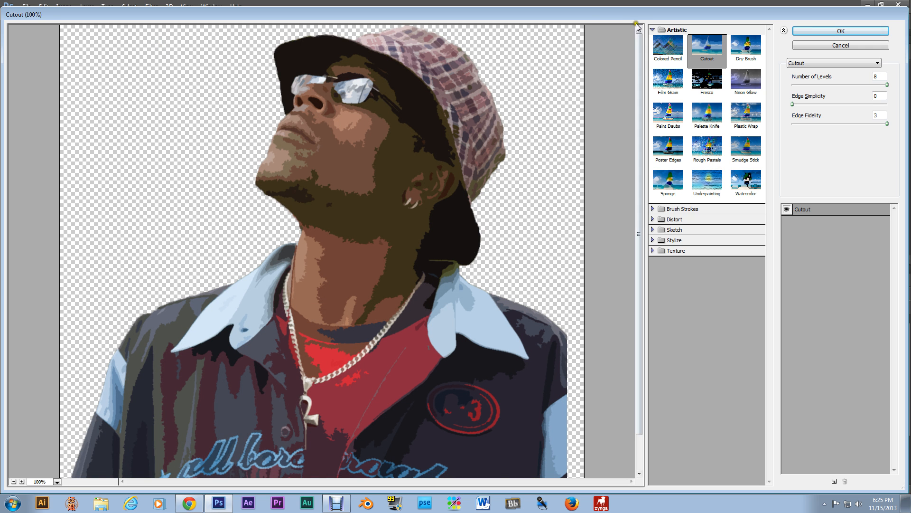
left_click(653, 30)
left_click(653, 39)
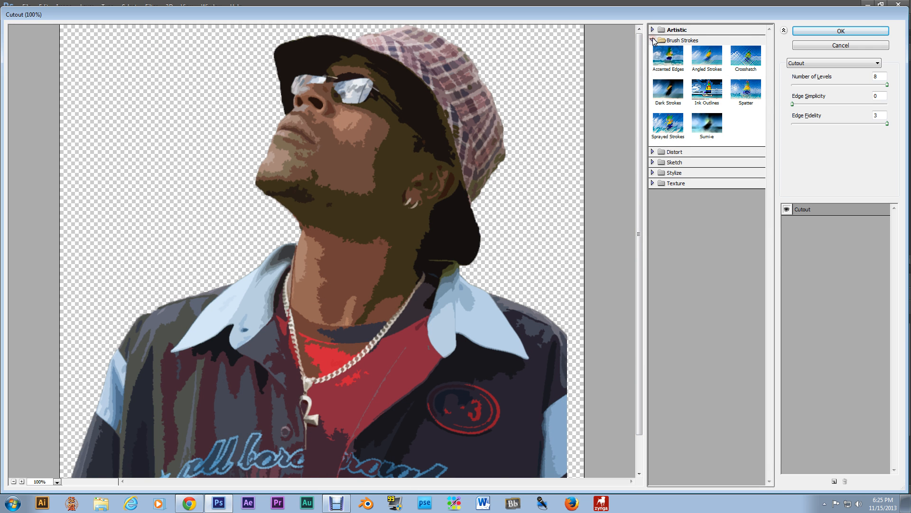
left_click(743, 62)
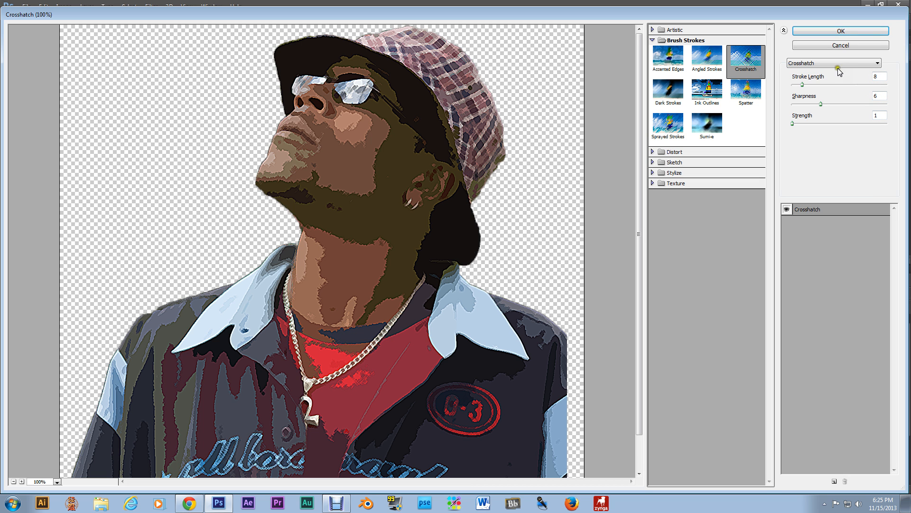
left_click(841, 32)
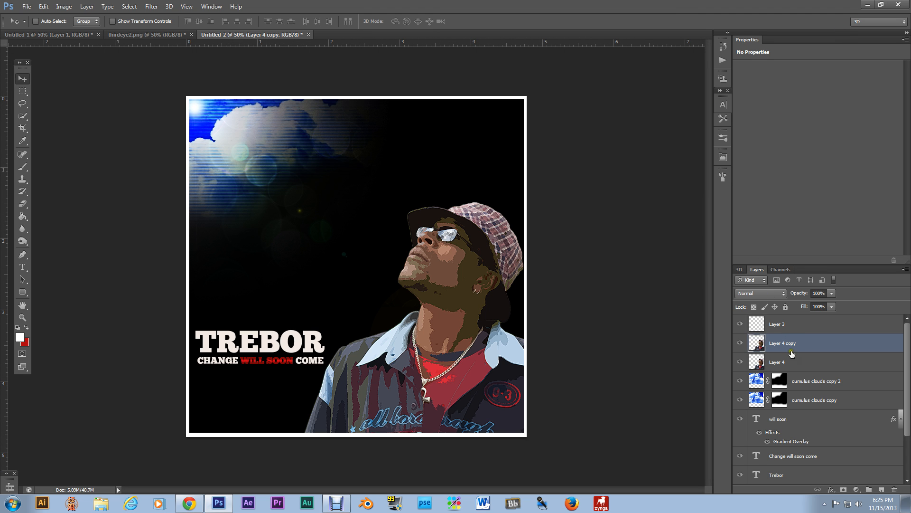
- Duplicate the original Layer 4 again, move the duplicate above the filtered copy and toggle its visibility to compare them
left_click(792, 366)
right_click(793, 365)
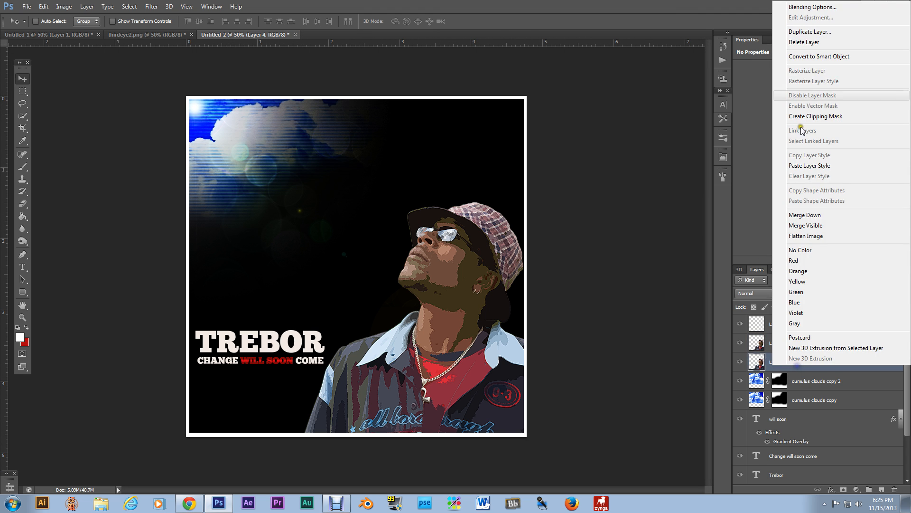
left_click(809, 32)
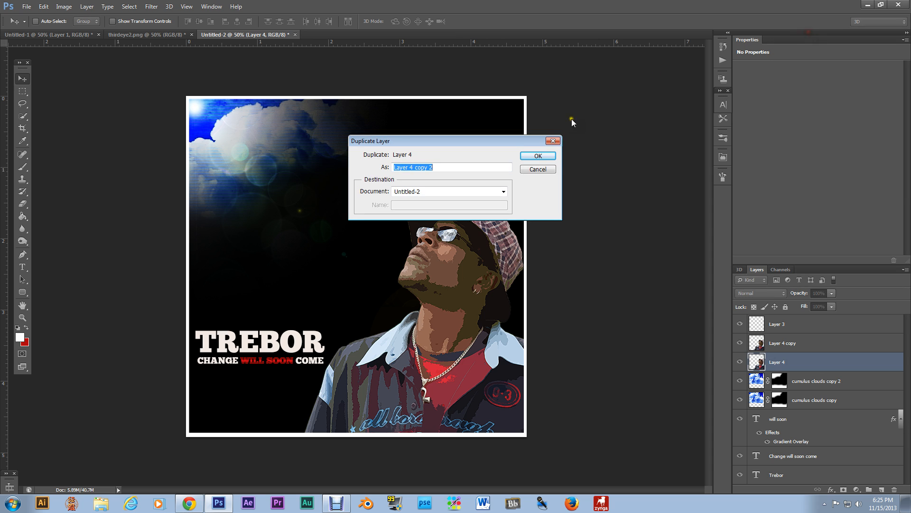
left_click(539, 156)
left_click_drag(773, 357, 786, 339)
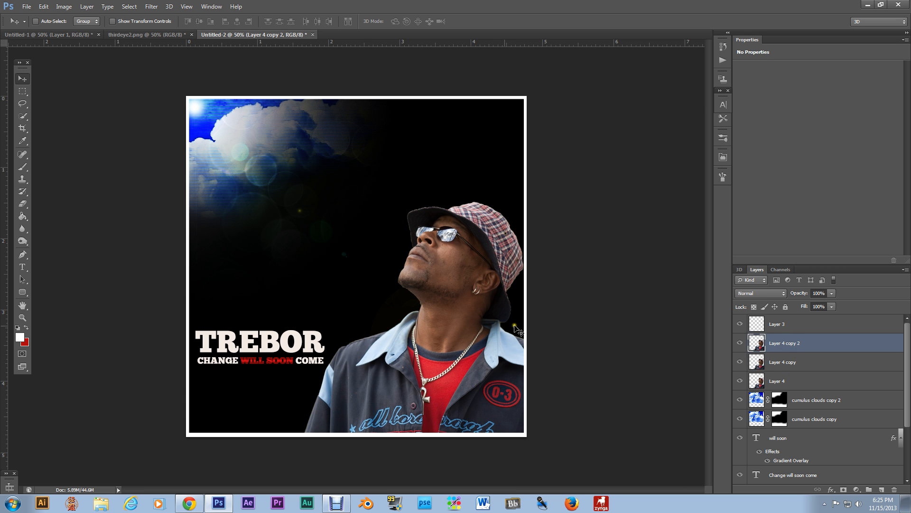
left_click(741, 344)
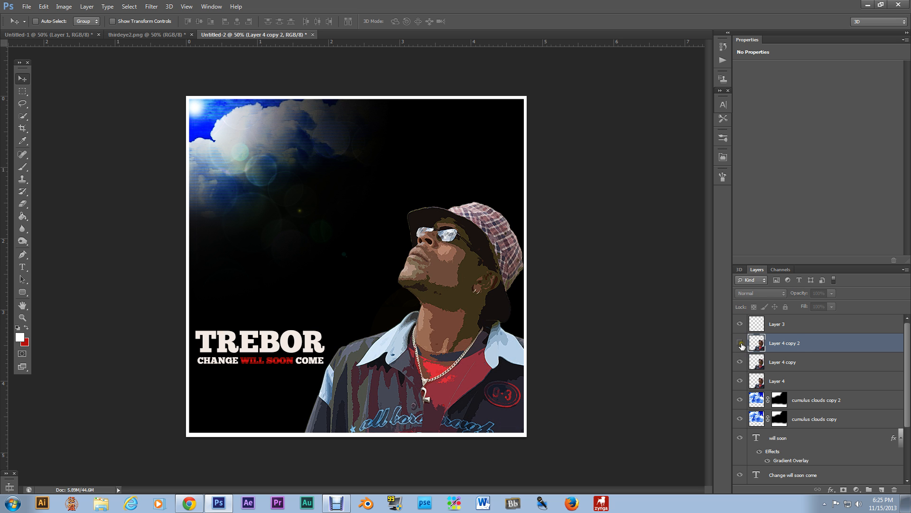
left_click(741, 344)
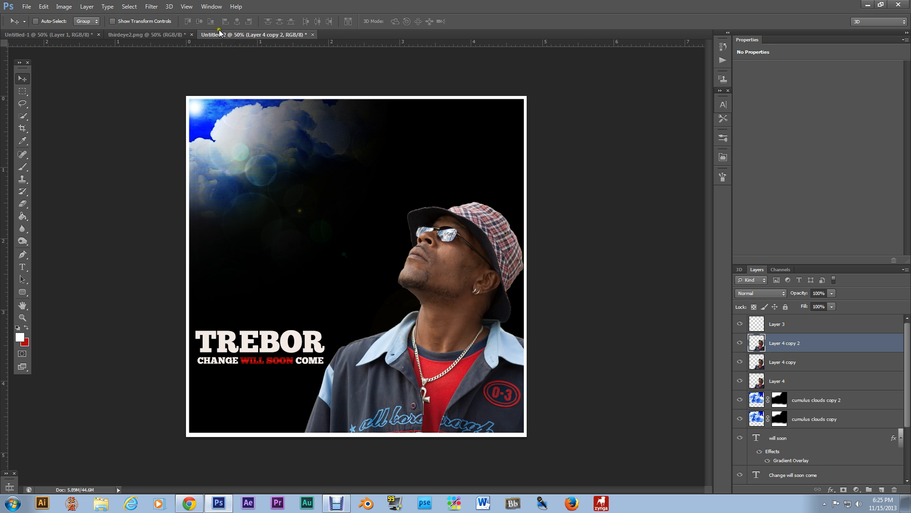
left_click(151, 7)
left_click(162, 43)
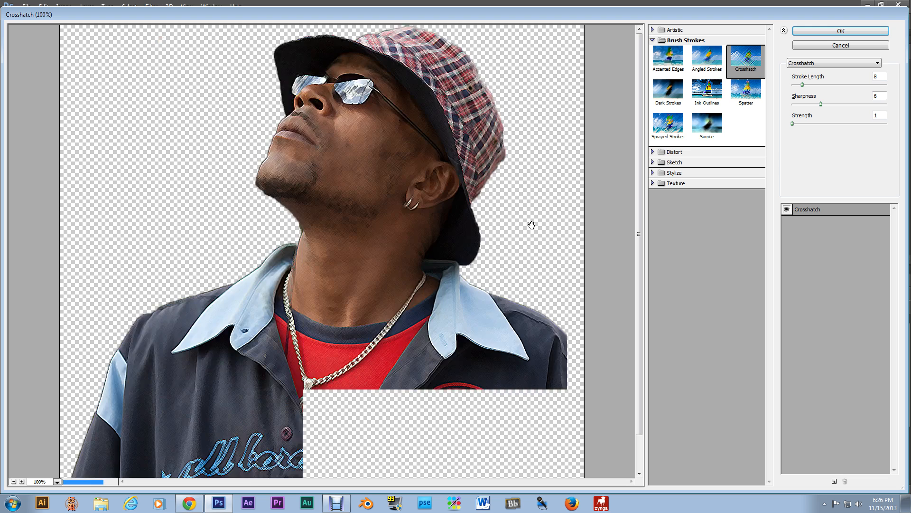
left_click(653, 40)
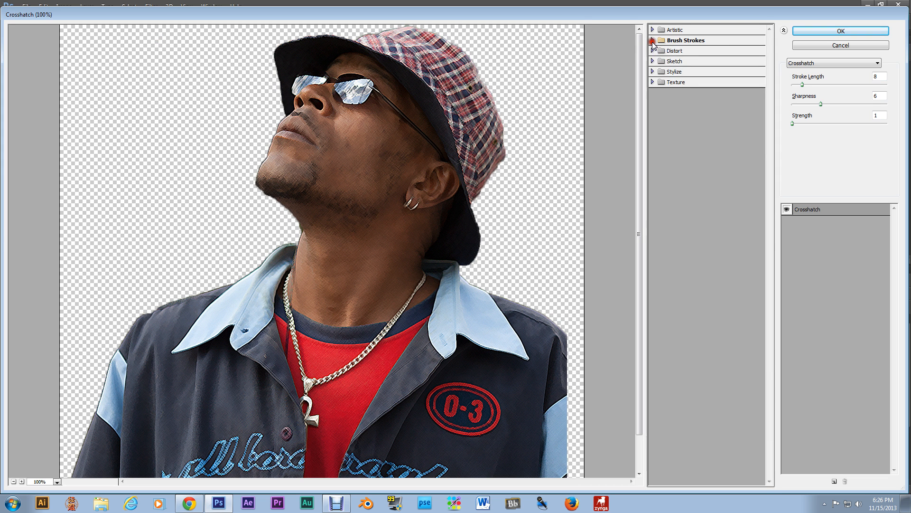
left_click(652, 61)
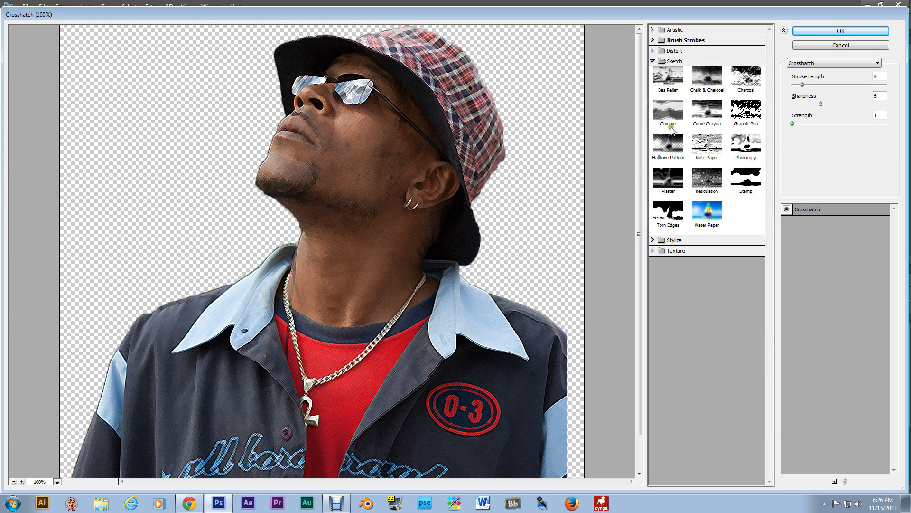
left_click(673, 152)
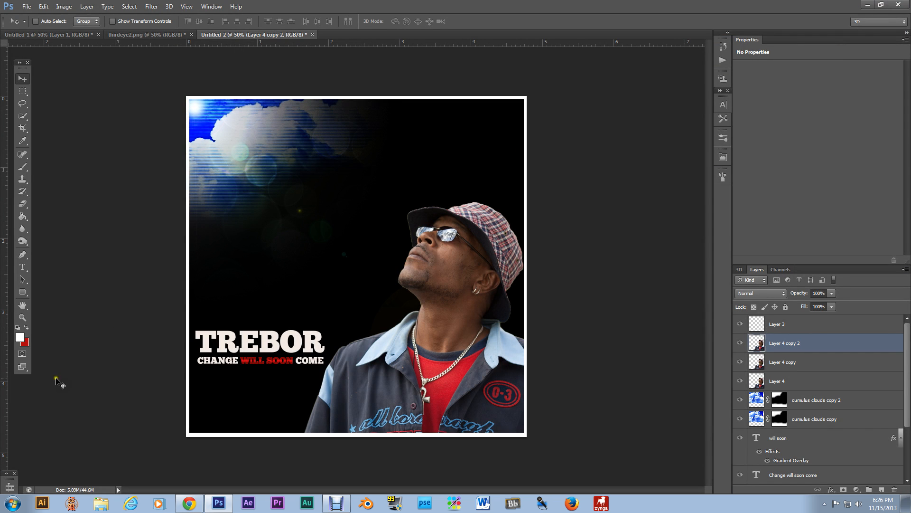
- Reset the colours to black and white and apply a Line Halftone Pattern to Layer 4 copy 2 with size 1 and contrast 14
left_click(18, 328)
left_click(149, 7)
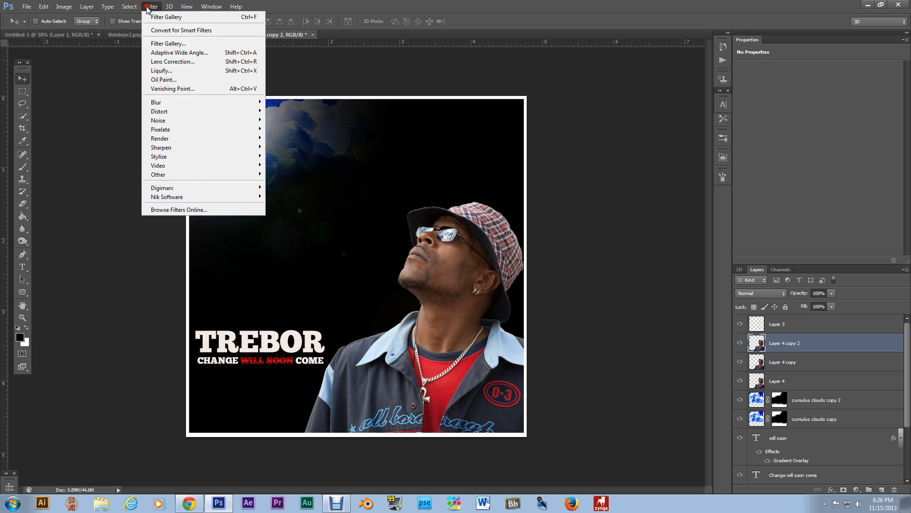
left_click(167, 44)
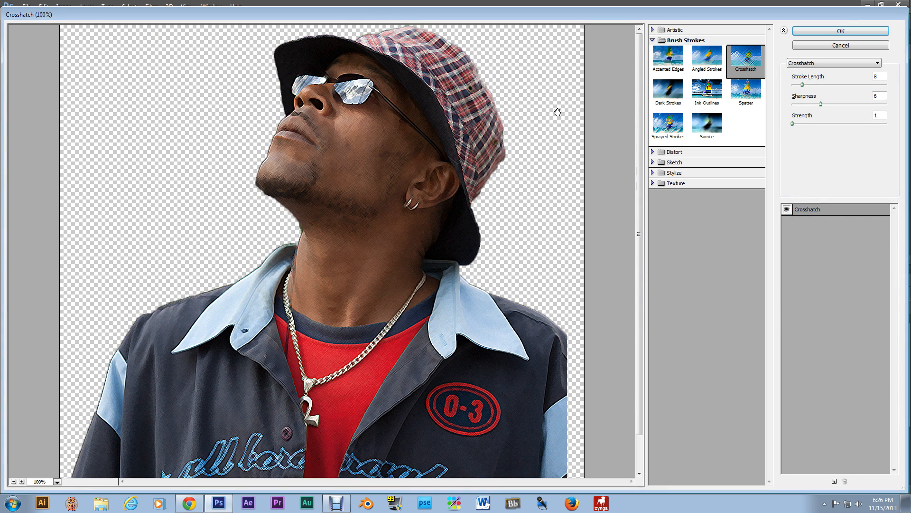
left_click(654, 161)
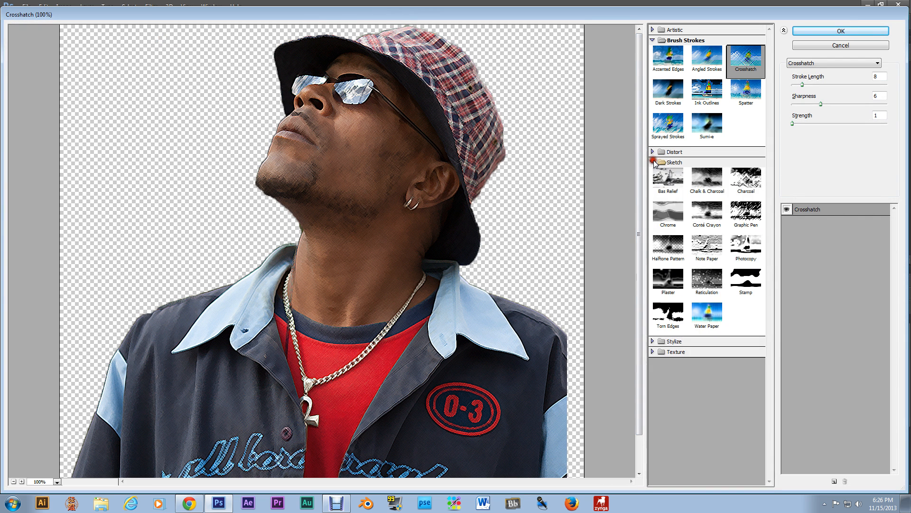
left_click(674, 245)
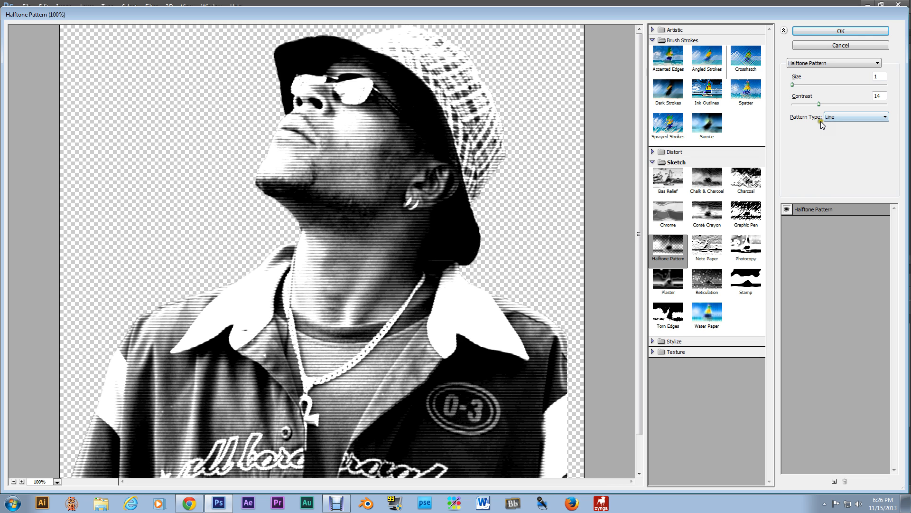
left_click(842, 31)
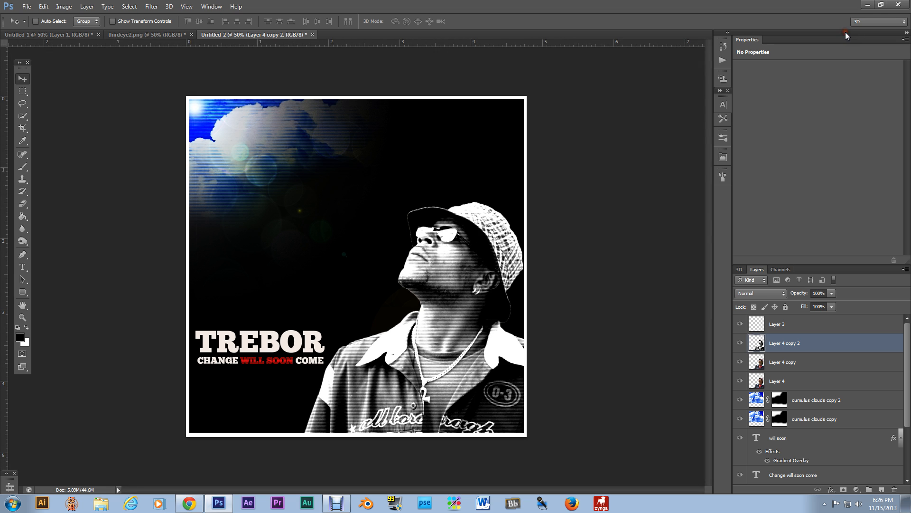
- Set the halftone layer's blend mode to Overlay and lower its opacity to 48%
left_click(768, 292)
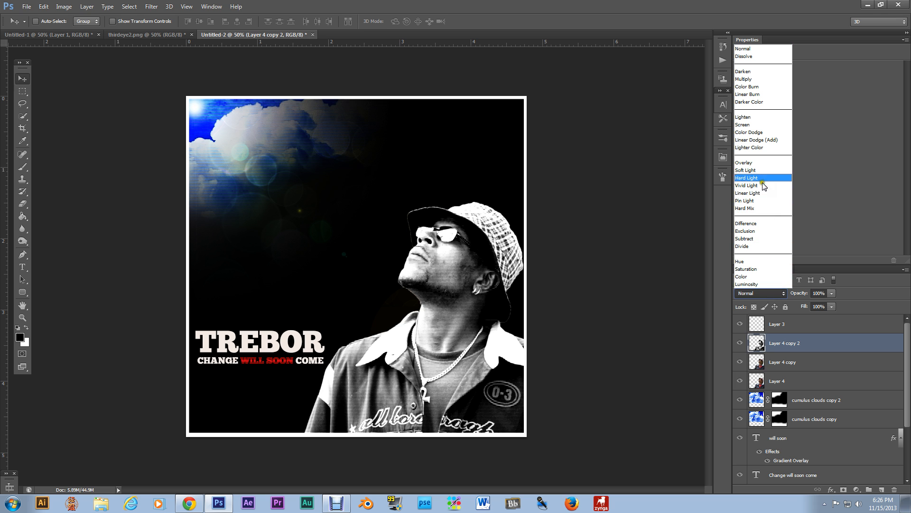
left_click(765, 163)
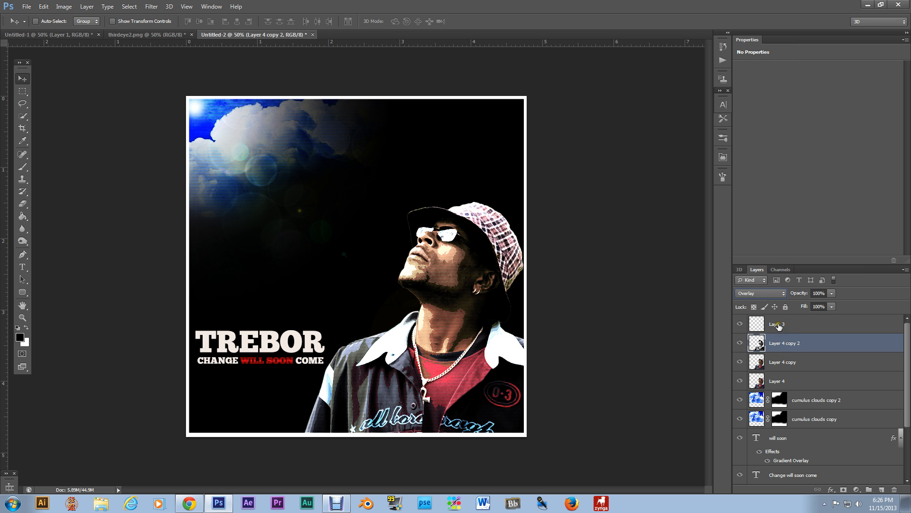
left_click(832, 293)
left_click_drag(814, 304, 813, 304)
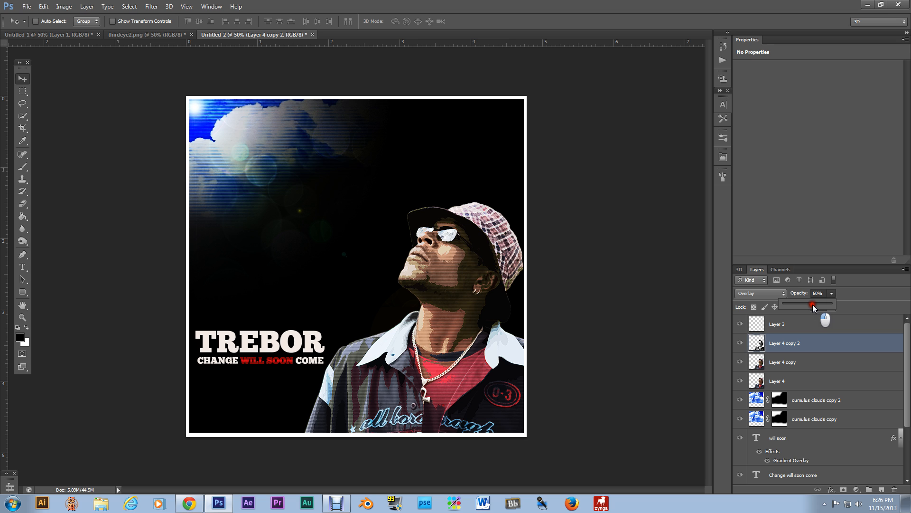
left_click_drag(811, 304, 808, 304)
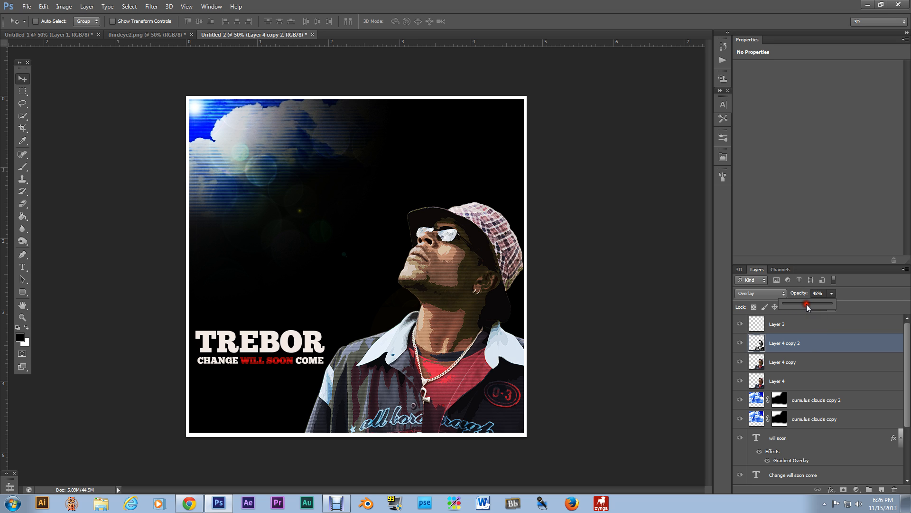
- Lower the halftone layer's opacity to 44% and add the text CREATE at 60 pt beside the man's face
left_click_drag(805, 304, 801, 303)
left_click(22, 267)
left_click(211, 265)
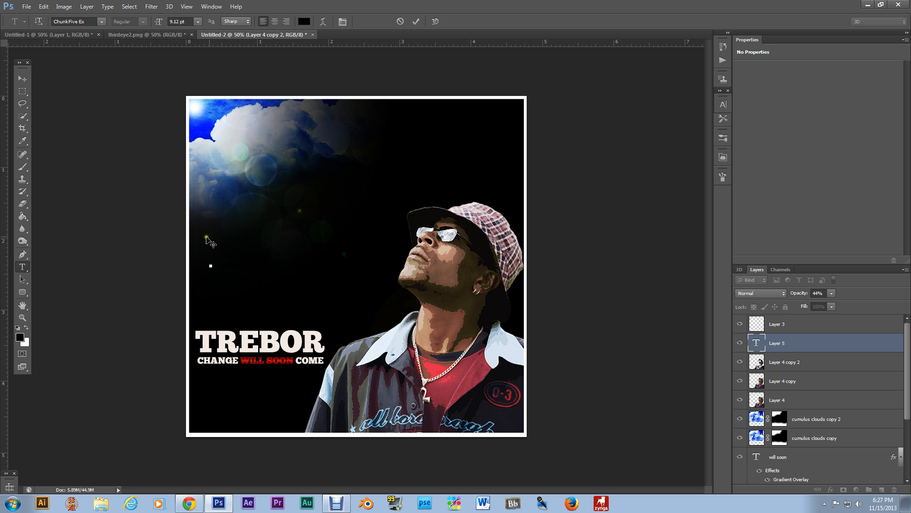
left_click(198, 22)
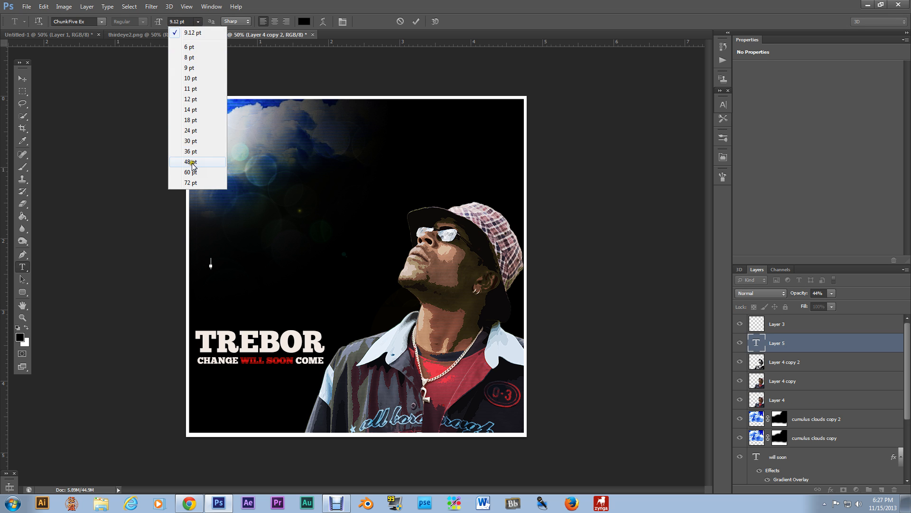
left_click(191, 172)
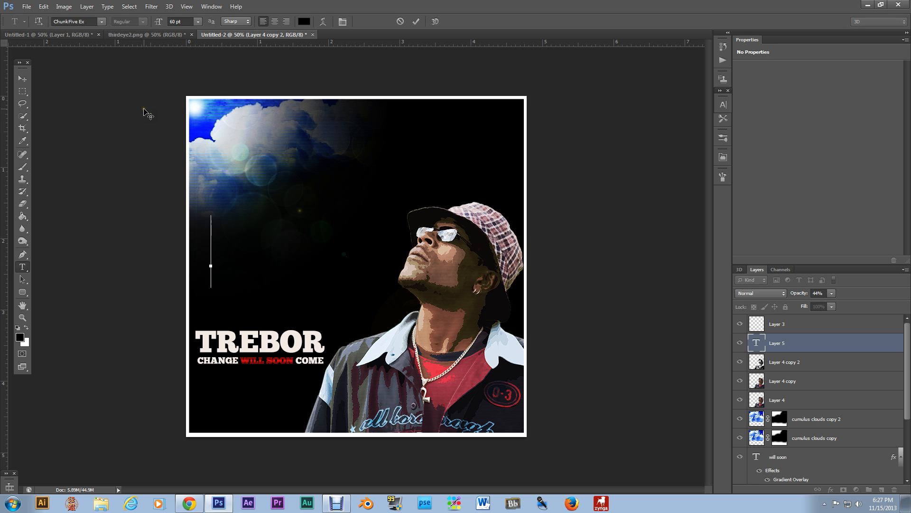
type("CREATE")
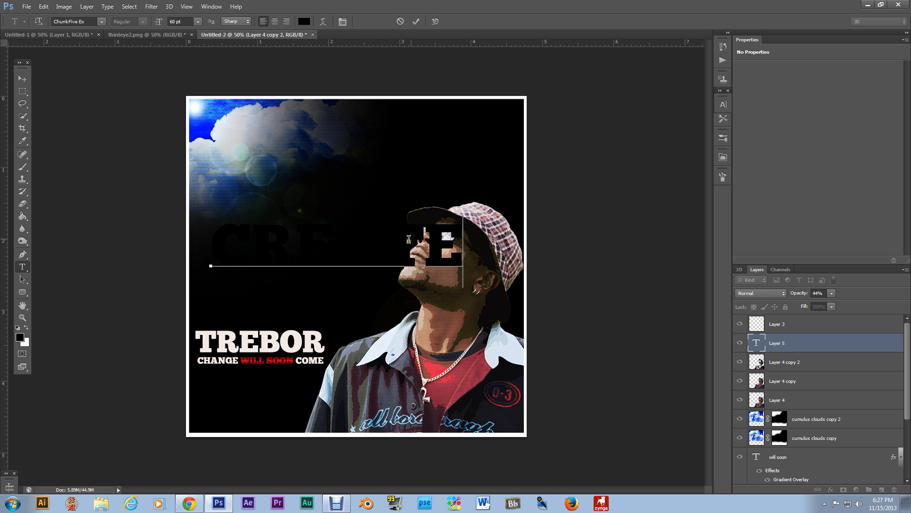
- Recolour the whole CREATE text white and commit it
left_click_drag(457, 242, 210, 252)
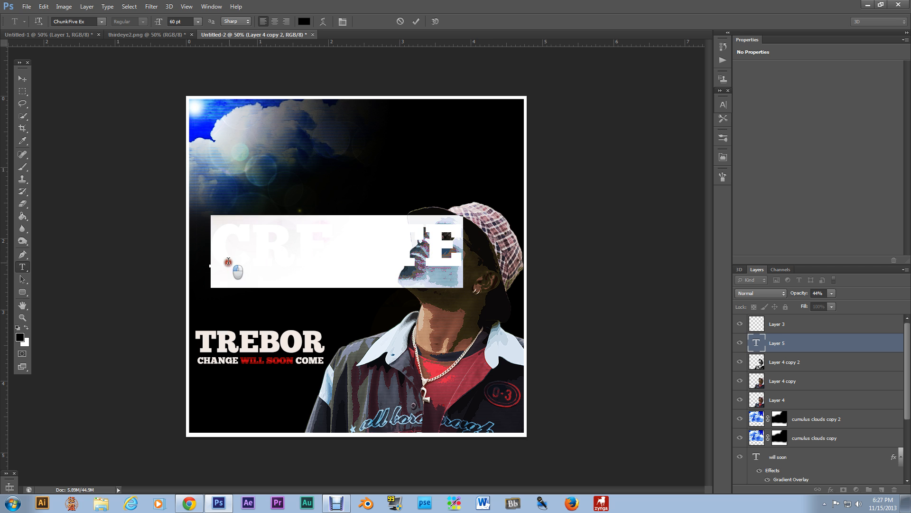
left_click(305, 21)
left_click_drag(541, 363, 491, 349)
left_click(705, 345)
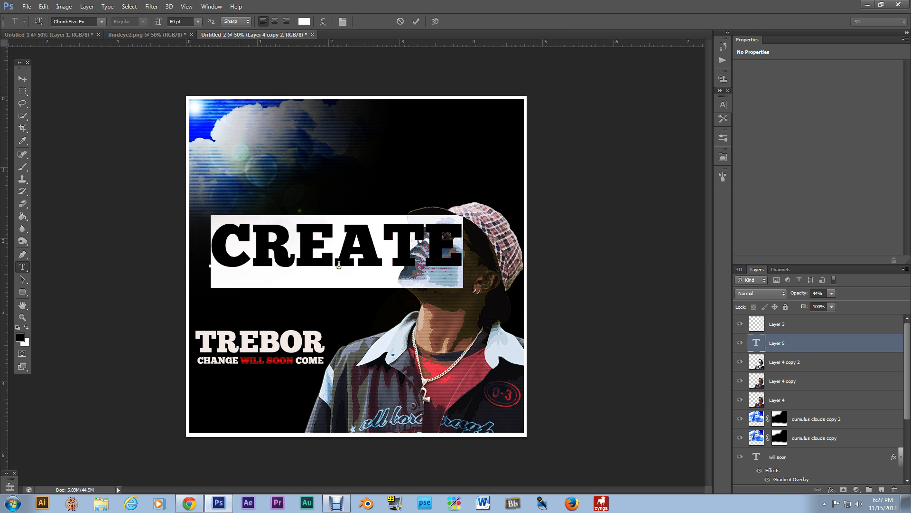
left_click(22, 78)
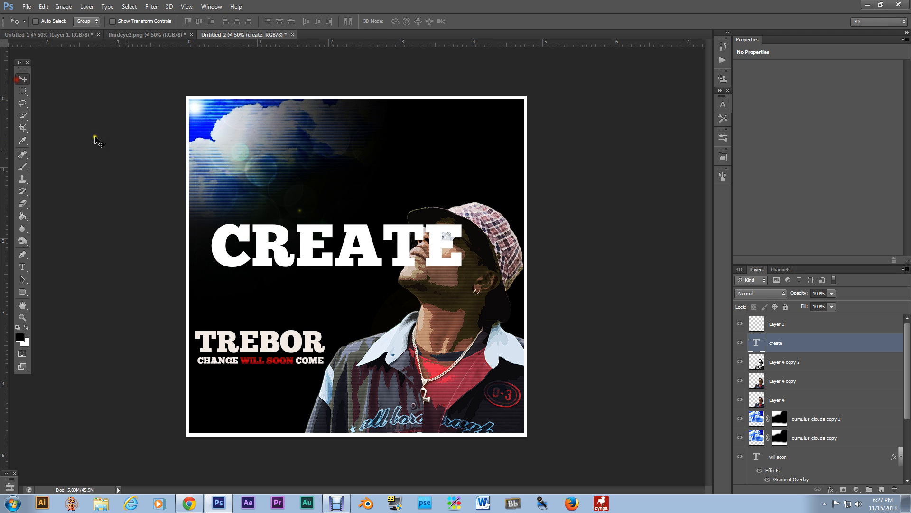
- Place the CREATE text just above the TREBOR title and move its layer below the man and cloud layers
left_click_drag(309, 252, 291, 289)
left_click_drag(835, 350, 826, 450)
left_click_drag(358, 297, 357, 302)
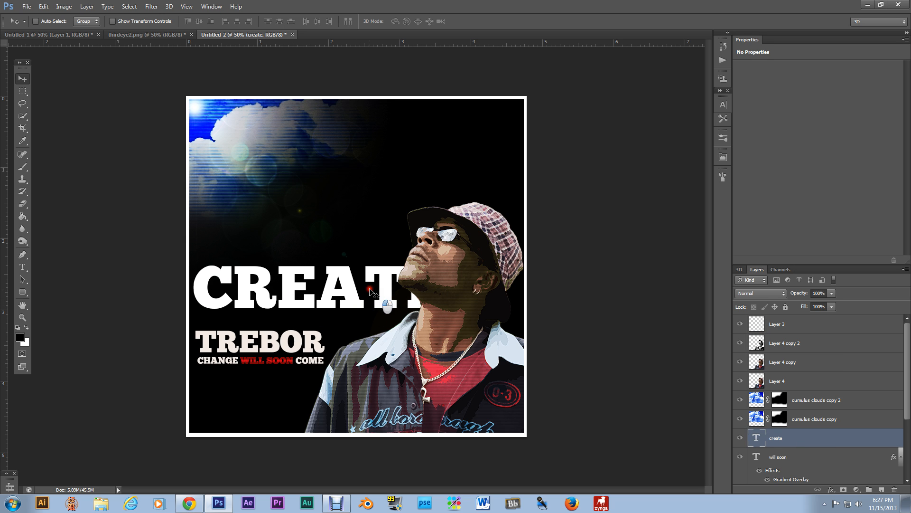
- Try the Multiply and Overlay blend modes on the CREATE text layer and restore Normal
left_click(831, 306)
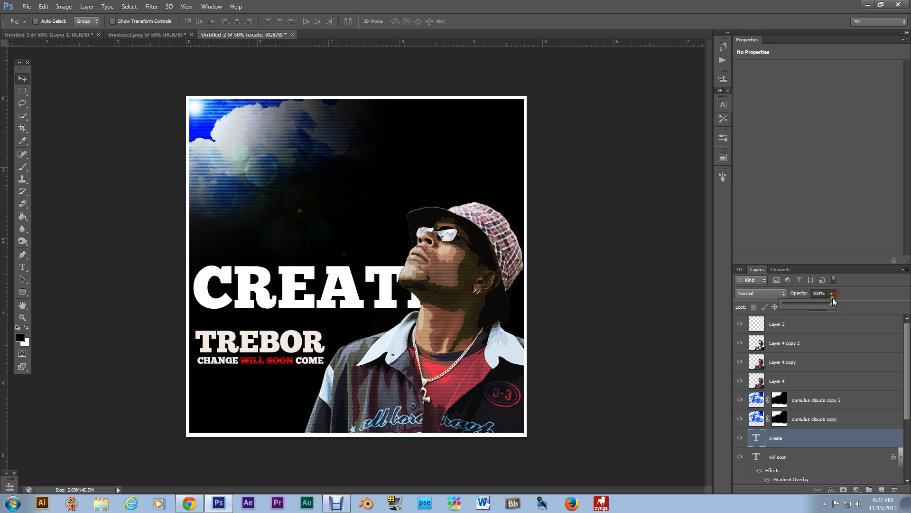
left_click(785, 295)
left_click(783, 293)
left_click(785, 295)
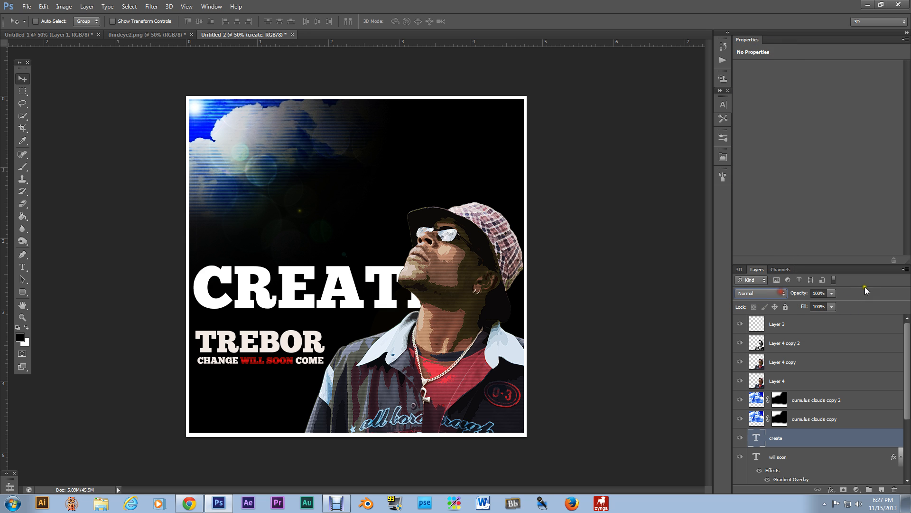
left_click(769, 293)
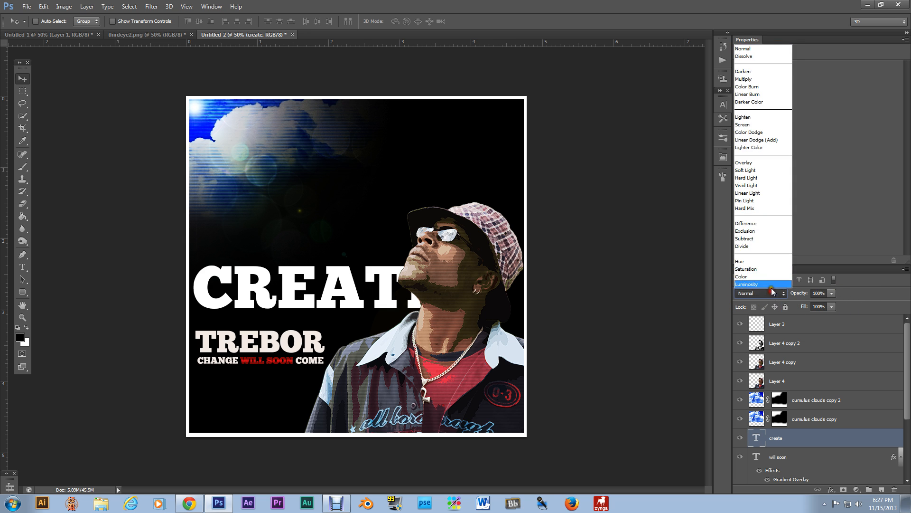
left_click(762, 79)
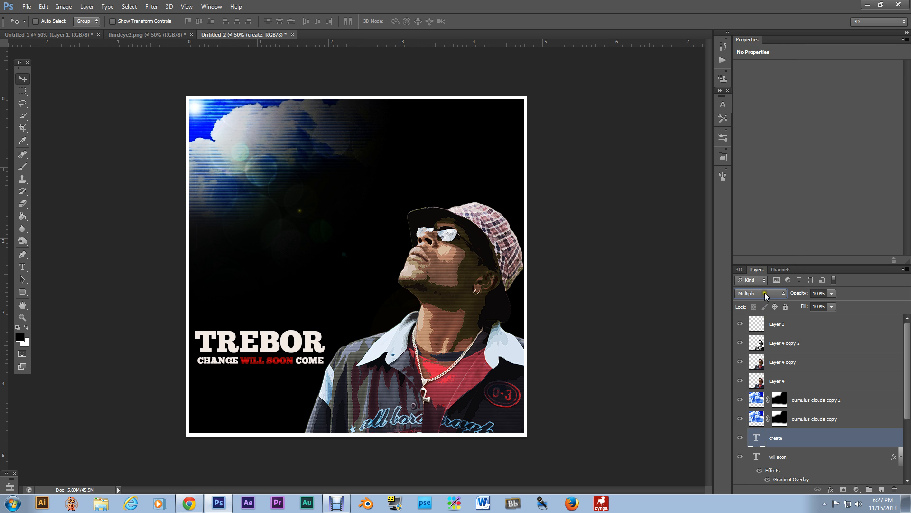
left_click(765, 294)
left_click(761, 163)
left_click(767, 294)
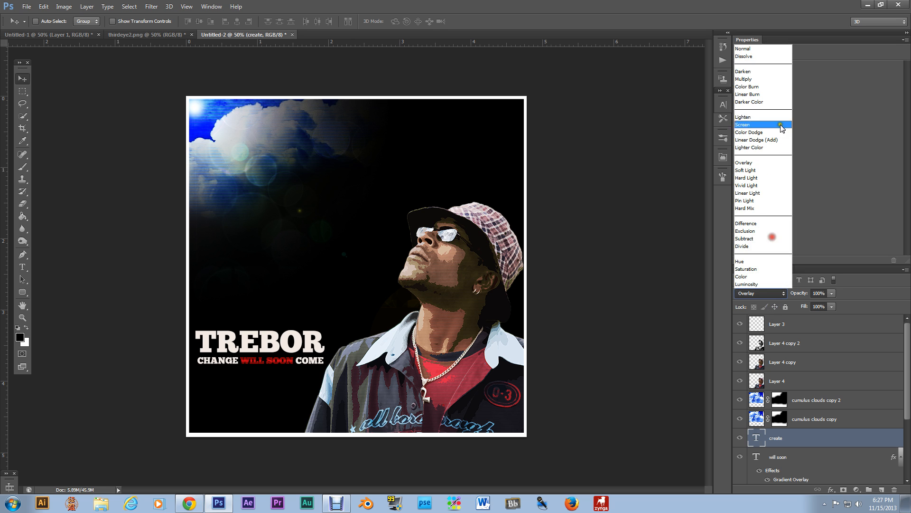
left_click(785, 51)
- Lower the CREATE text layer's opacity to 2% and shift the text right so it runs behind the man
left_click(832, 293)
left_click_drag(833, 303, 785, 301)
left_click_drag(307, 290, 352, 298)
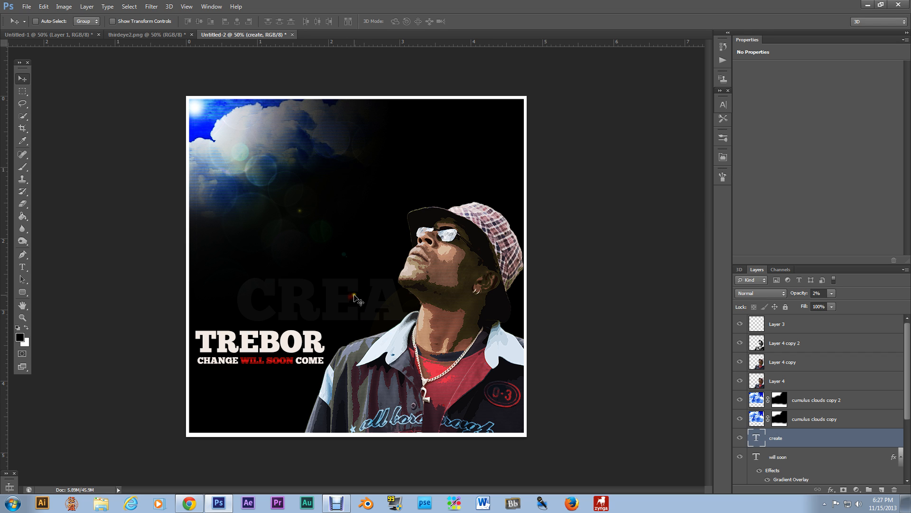
left_click(824, 294)
left_click_drag(825, 293, 812, 294)
key("Down")
key("Up")
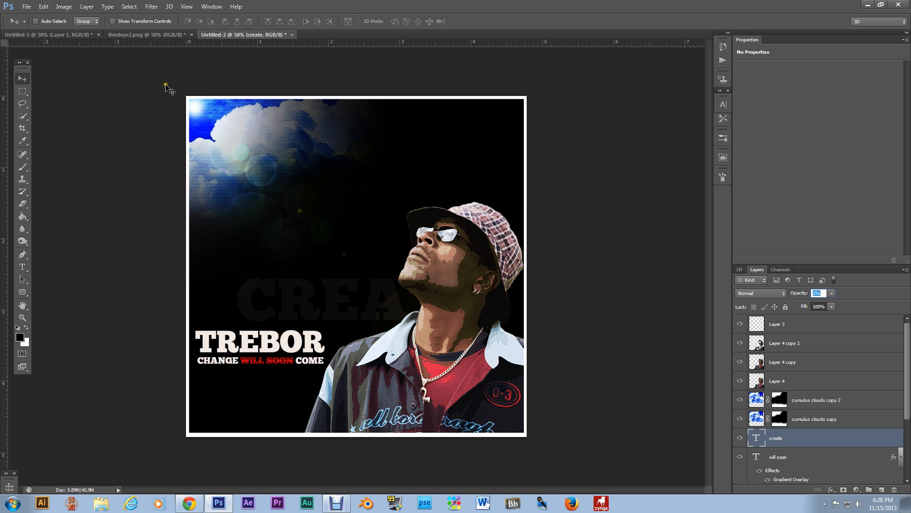